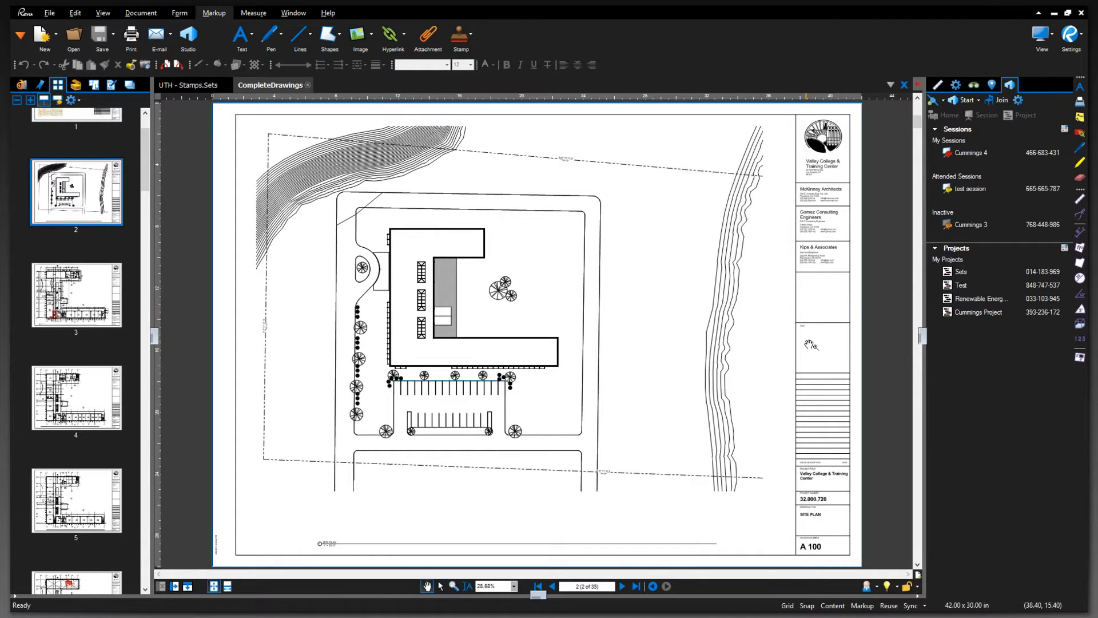
# - Place the Approved.pdf stamp on the site plan sheet and move it into the title block's Seal box
pyautogui.scroll(6, 810, 345)
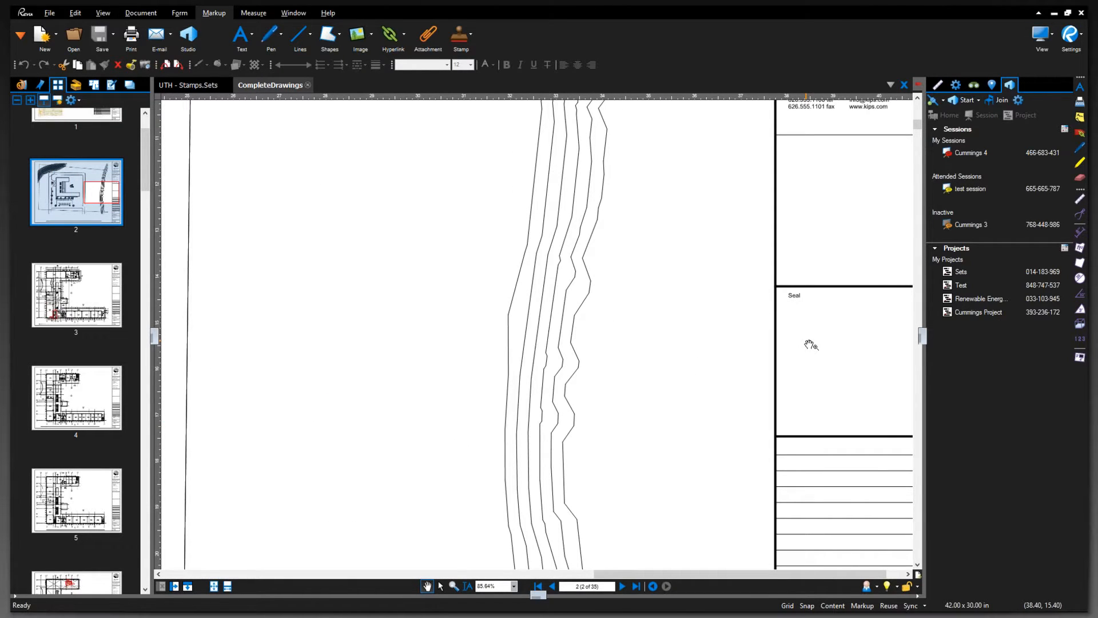
pyautogui.scroll(1, 810, 345)
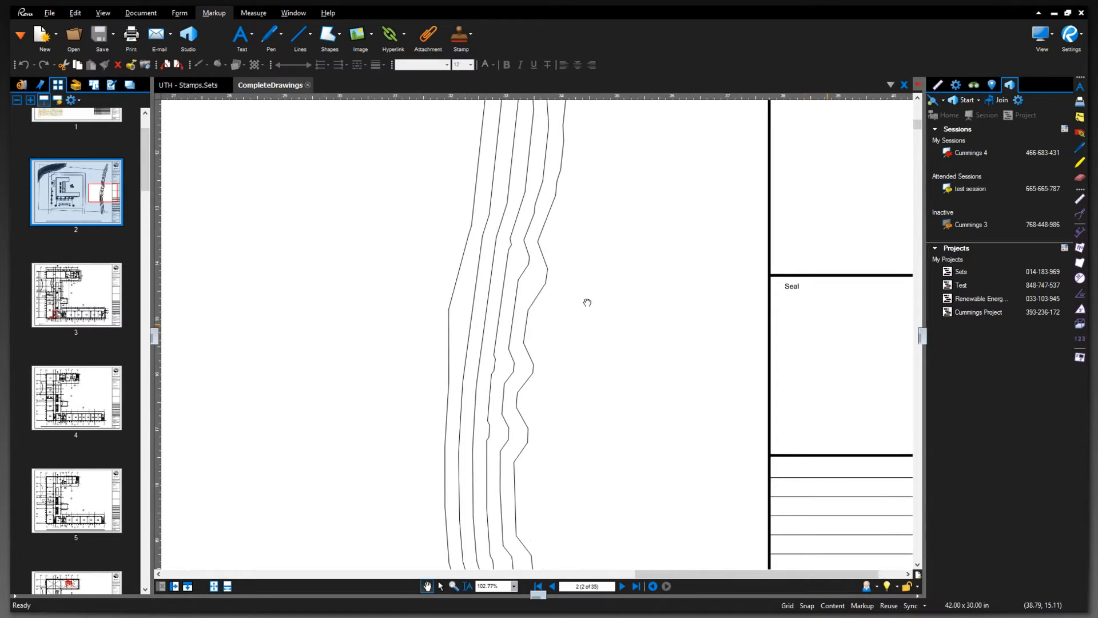
pyautogui.hscroll(3, 587, 302)
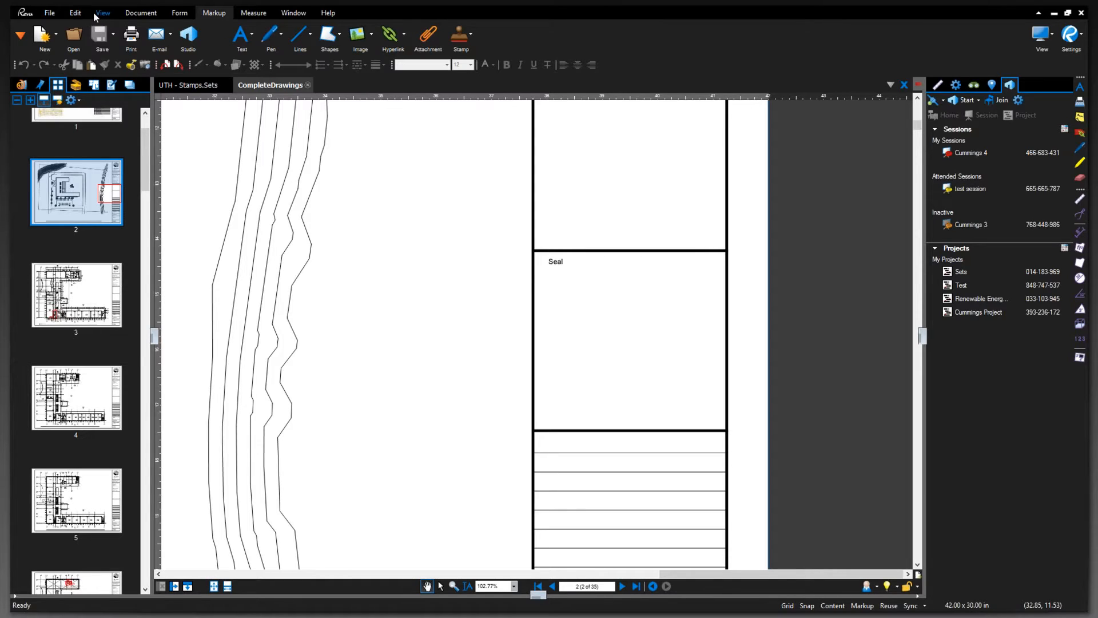
pyautogui.click(50, 13)
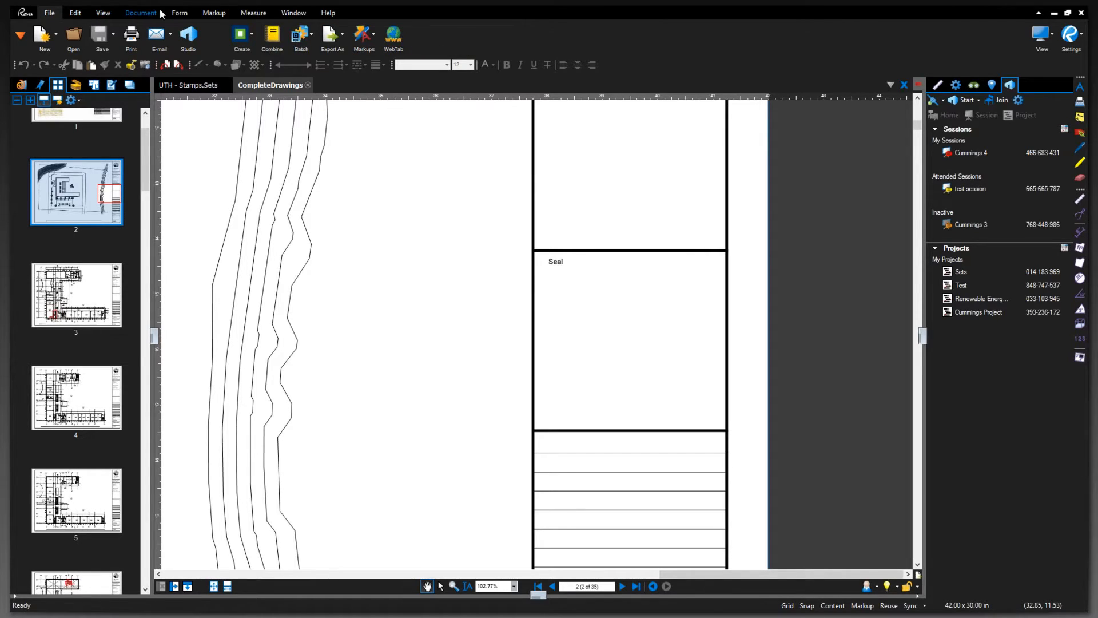
pyautogui.click(214, 13)
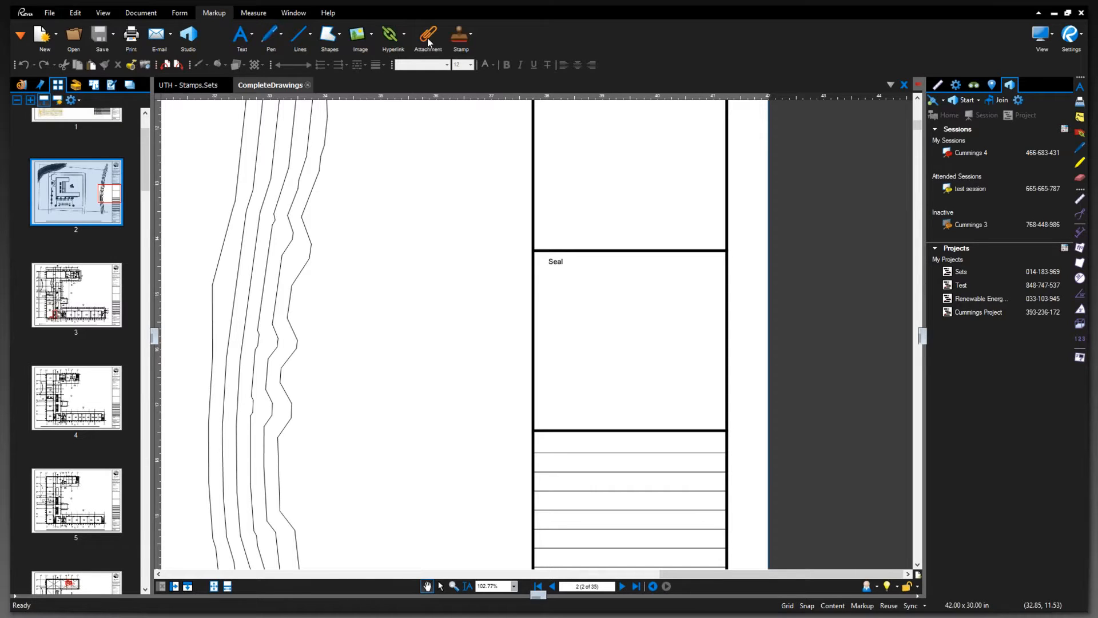
pyautogui.click(470, 35)
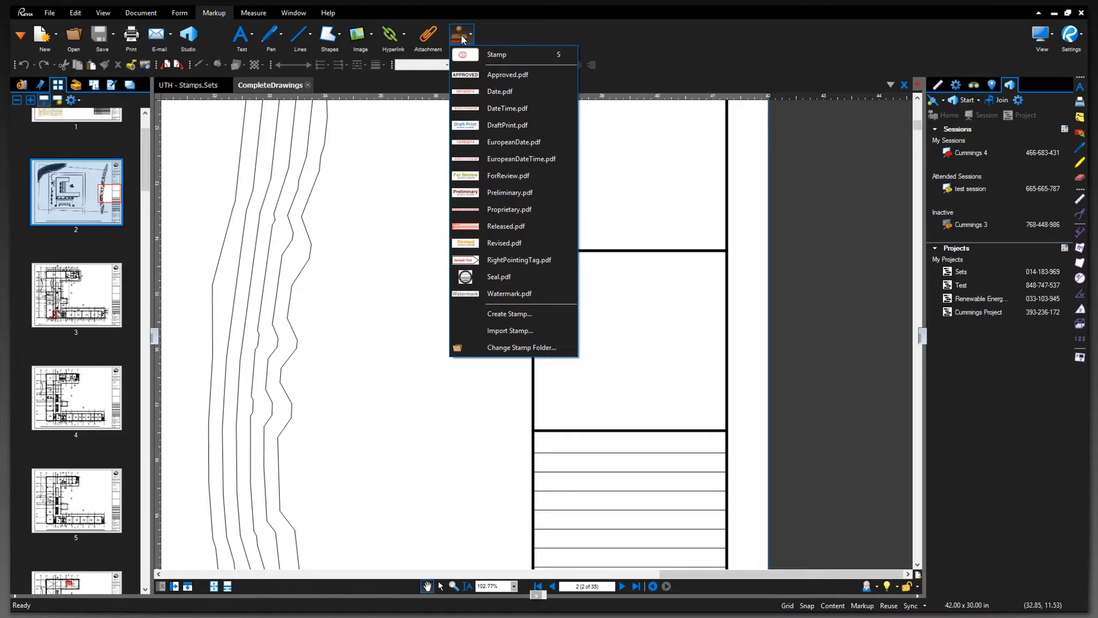
pyautogui.click(490, 83)
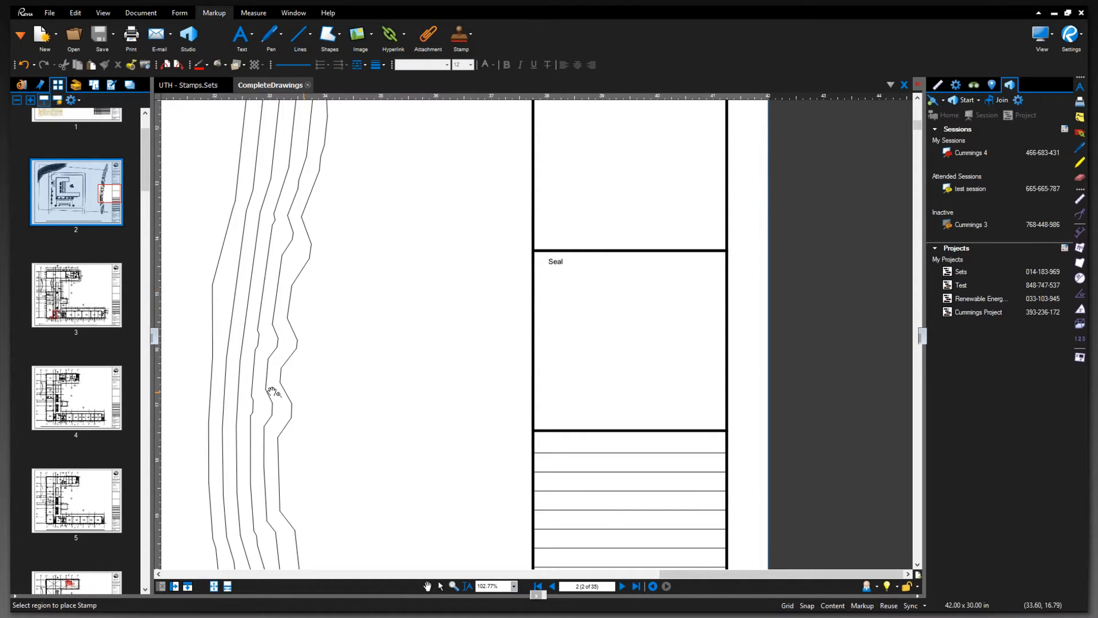
pyautogui.click(270, 389)
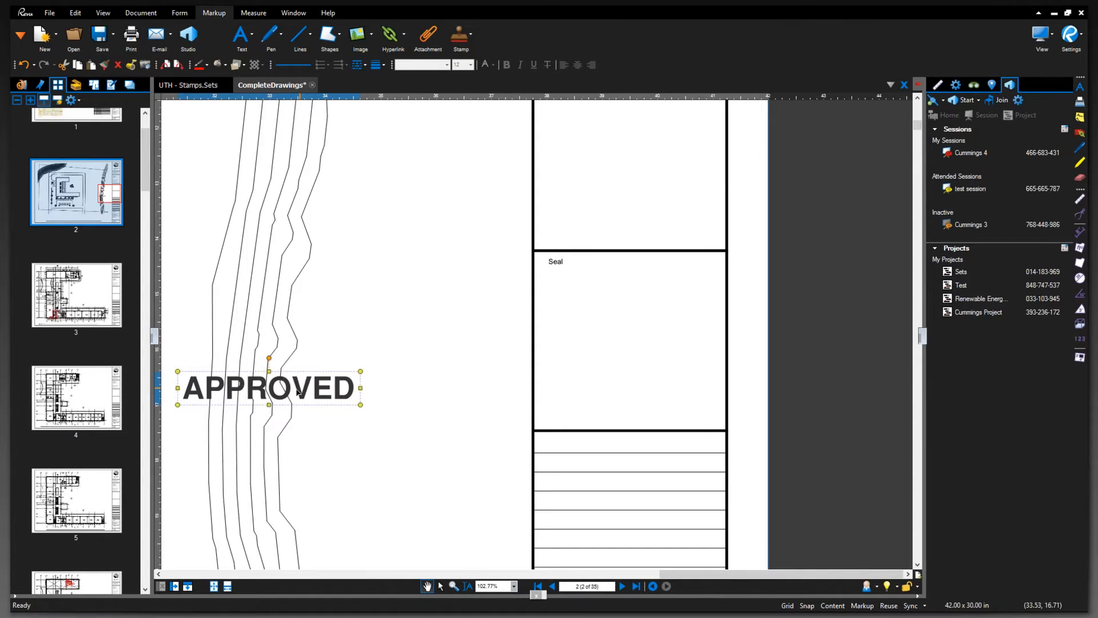
pyautogui.moveTo(639, 307); pyautogui.dragTo(640, 309)
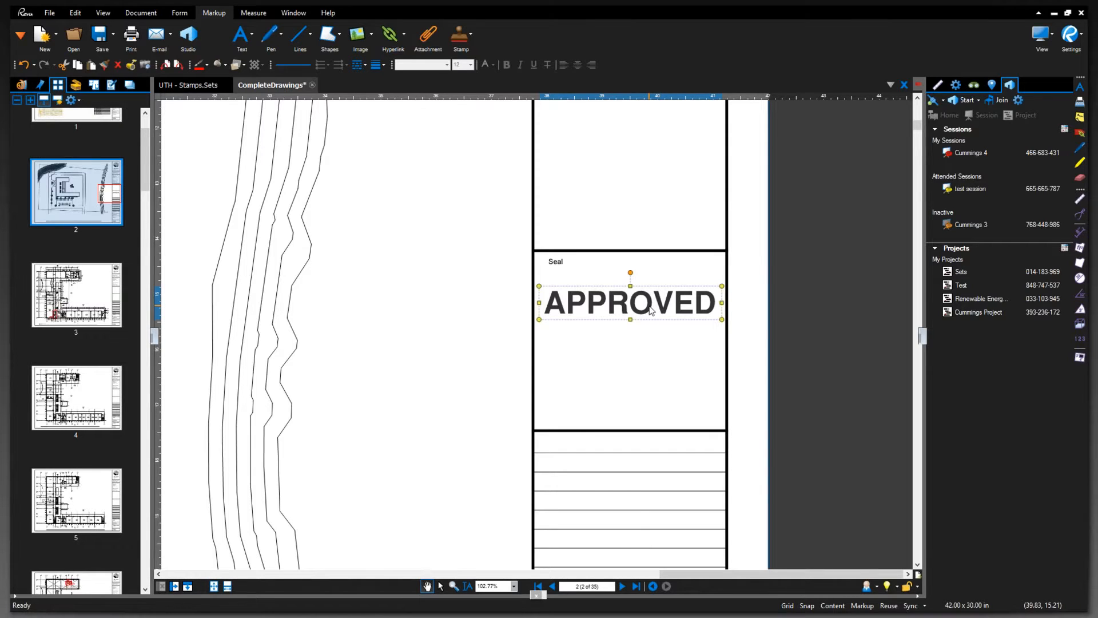
# - Replace the Approved stamp in the title block's Seal box with the Seal.pdf stamp, sized to fit the box
pyautogui.rightClick(650, 311)
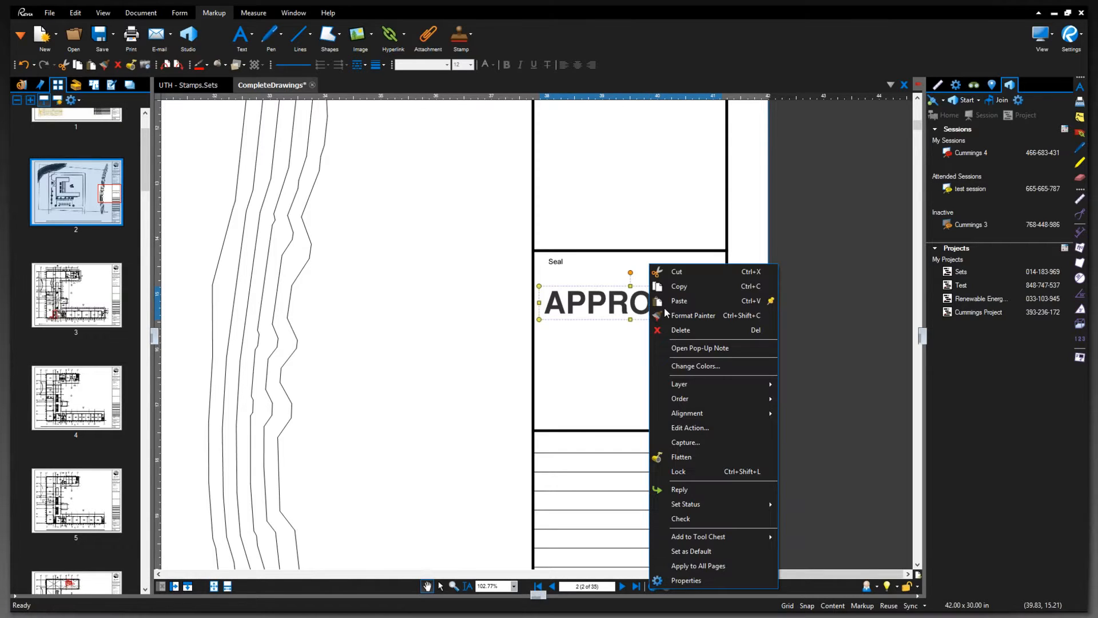
pyautogui.click(687, 330)
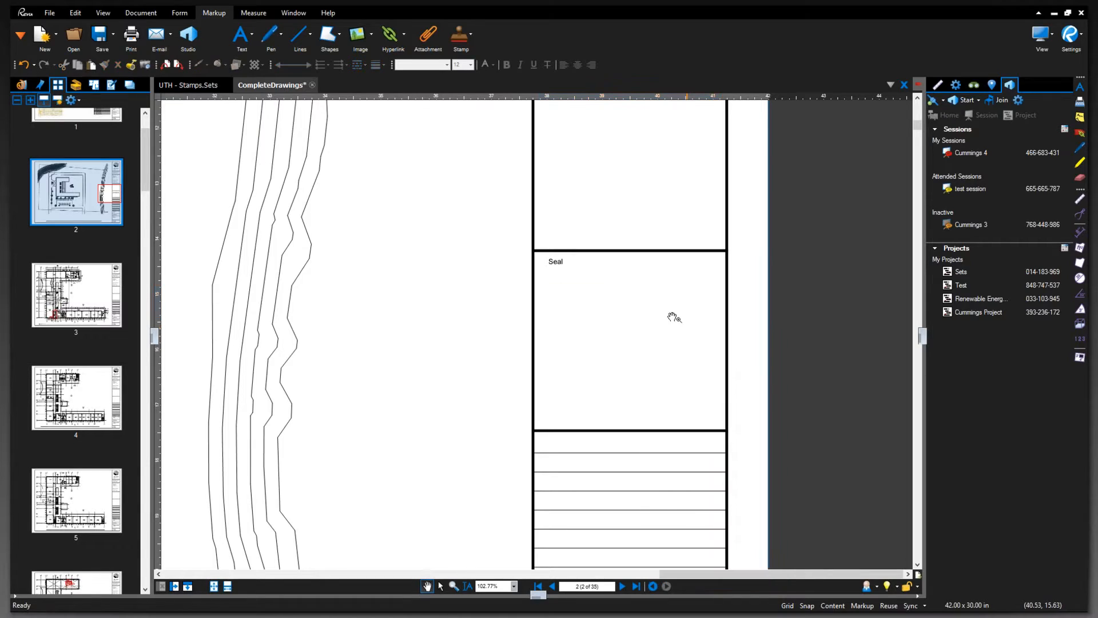
pyautogui.click(458, 40)
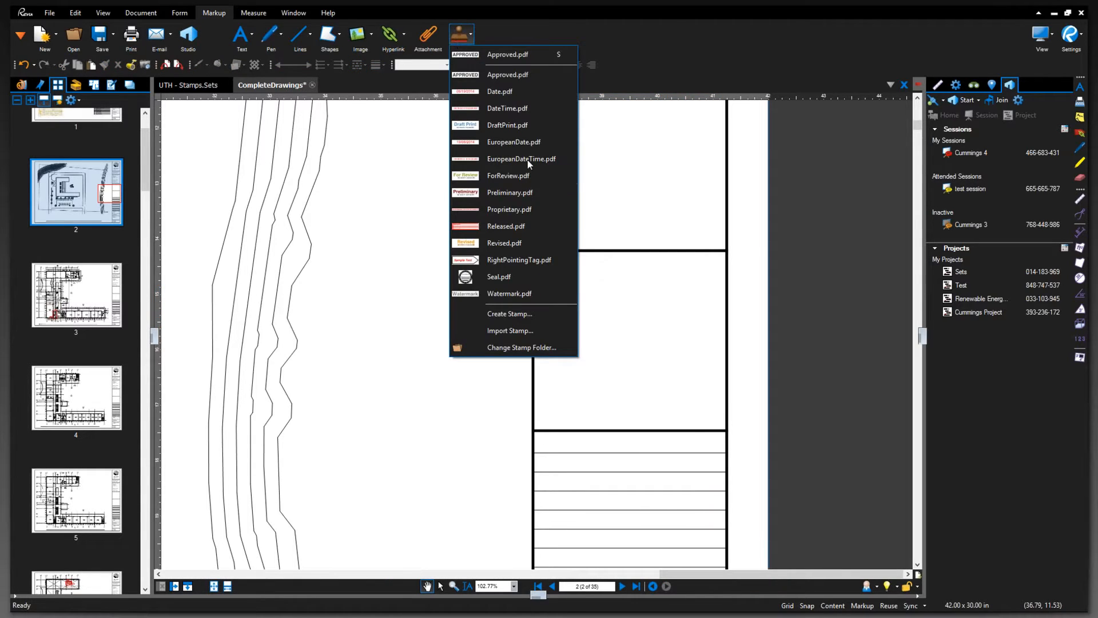
pyautogui.click(496, 277)
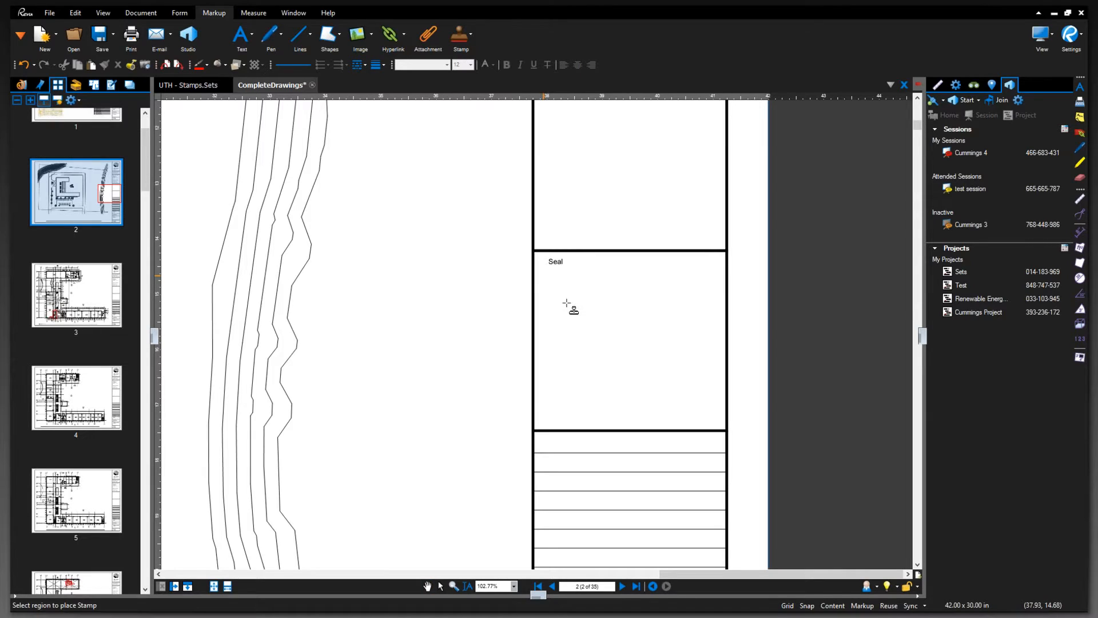
pyautogui.moveTo(567, 302); pyautogui.dragTo(702, 417)
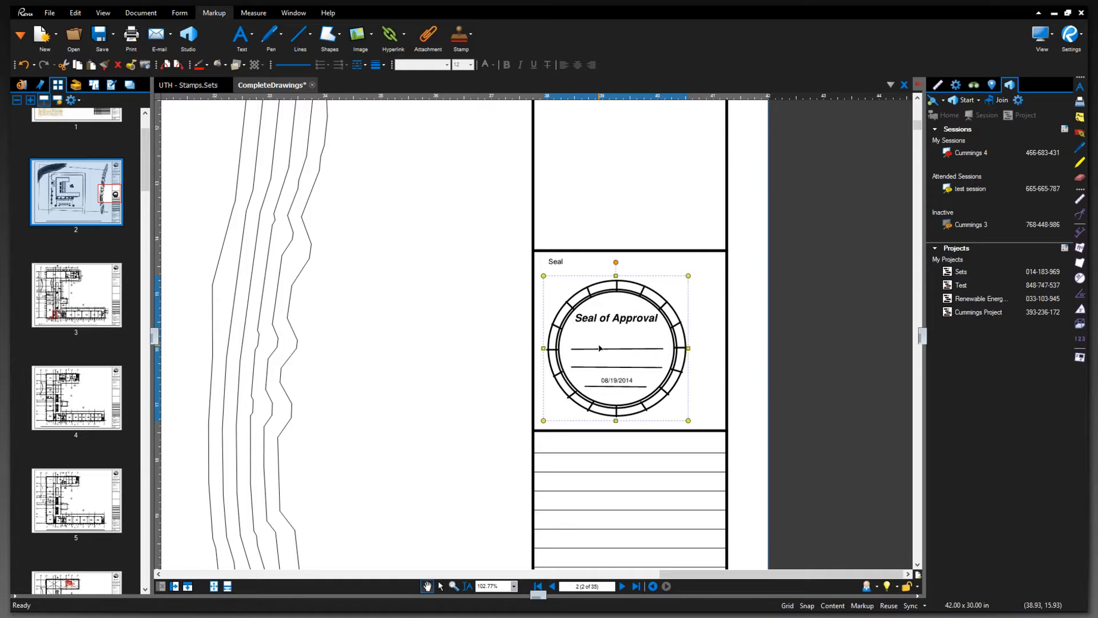
# - Delete the round Seal of Approval stamp from the title block's Seal box
pyautogui.rightClick(605, 330)
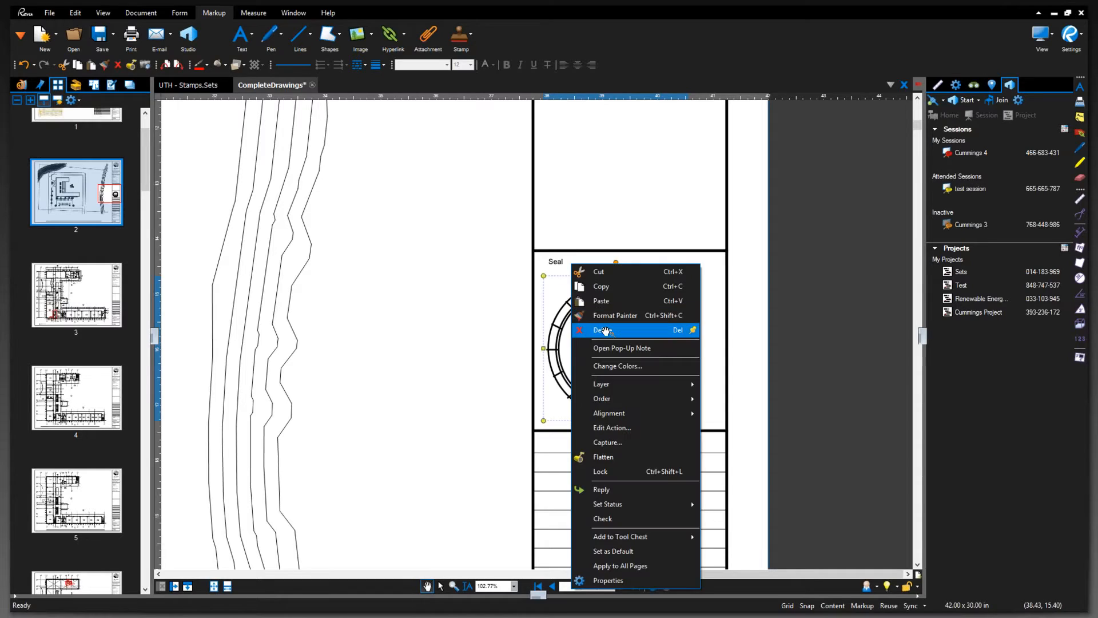
pyautogui.click(605, 331)
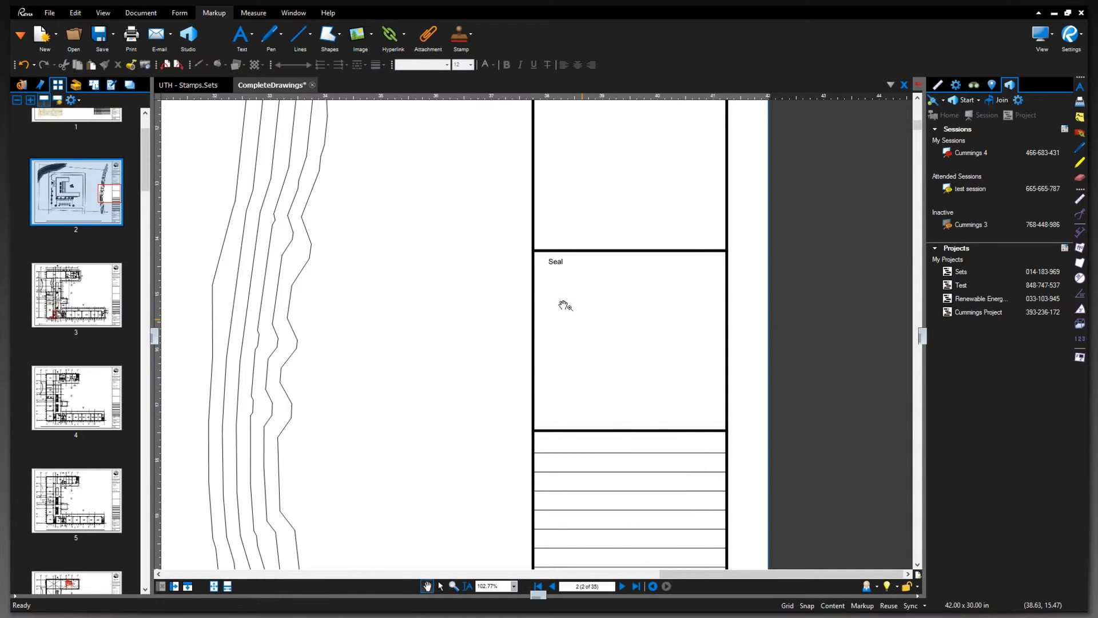
# - Create a new custom stamp from the Blank template, 4 inches wide and 4 inches high
pyautogui.click(459, 37)
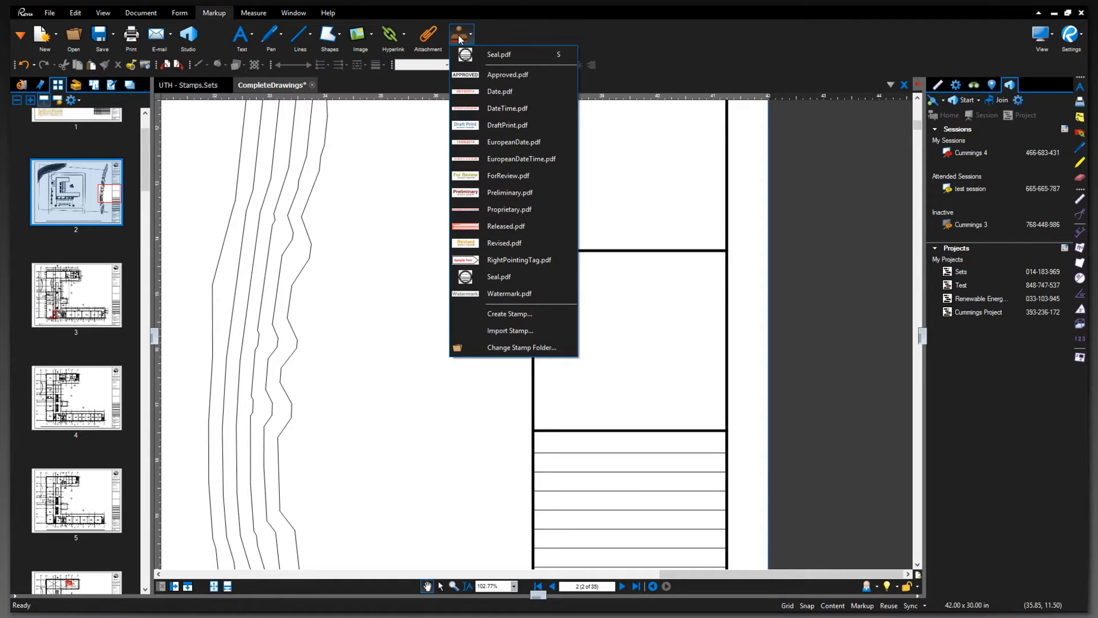
pyautogui.click(499, 314)
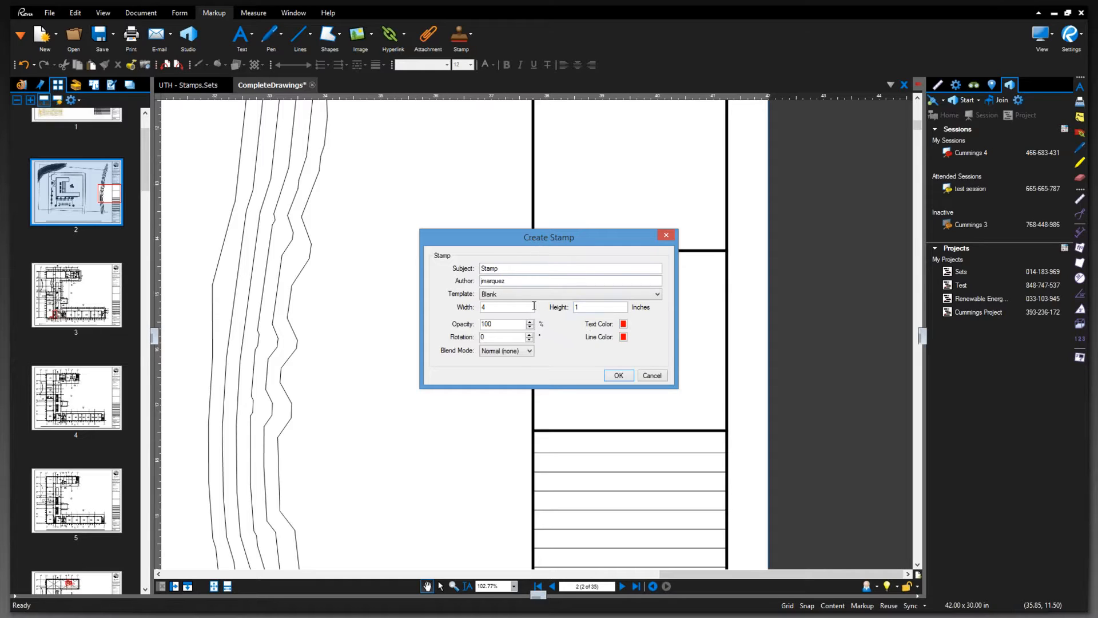
pyautogui.click(576, 307)
pyautogui.write('4')
pyautogui.click(619, 376)
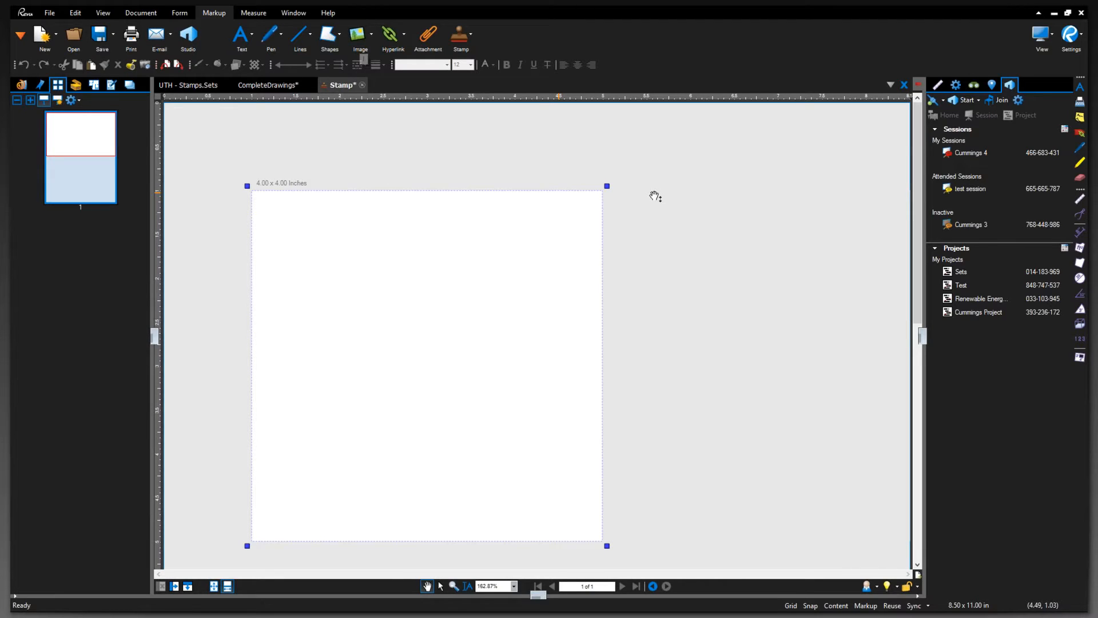
# - Insert the image OrangeBladeLogo-Color-WEB.png across the upper part of the stamp
pyautogui.click(361, 41)
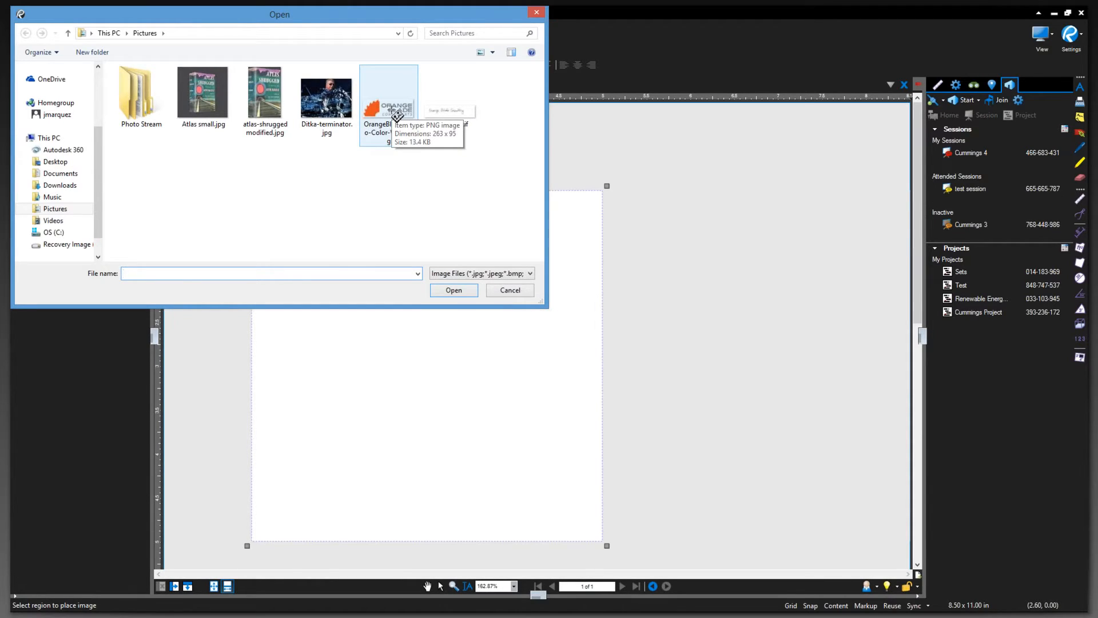
pyautogui.doubleClick(397, 116)
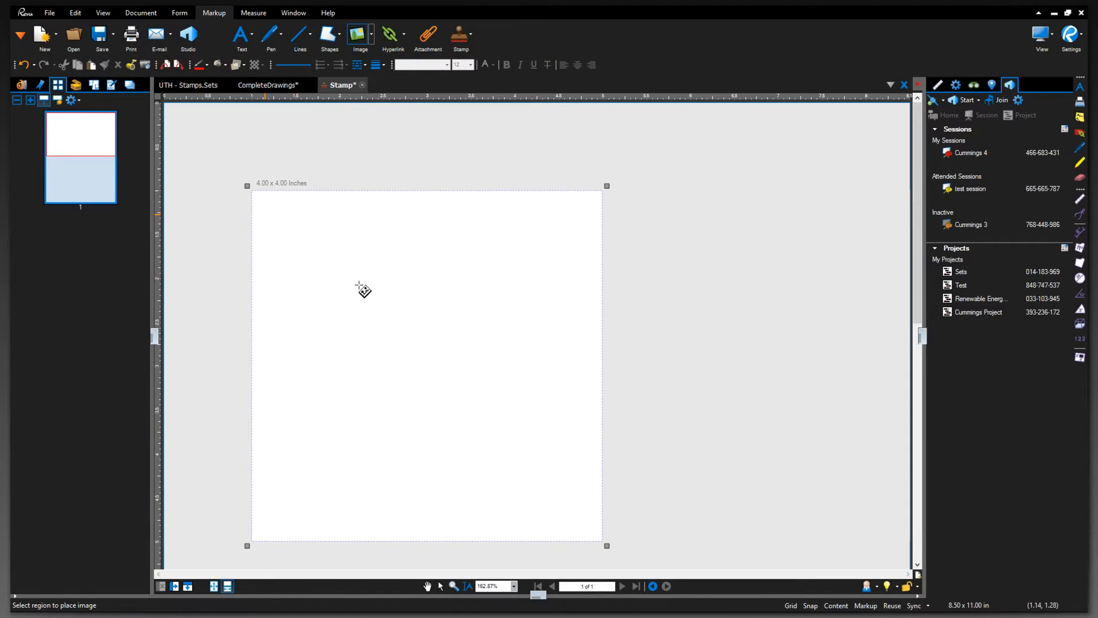
pyautogui.moveTo(265, 214); pyautogui.dragTo(551, 389)
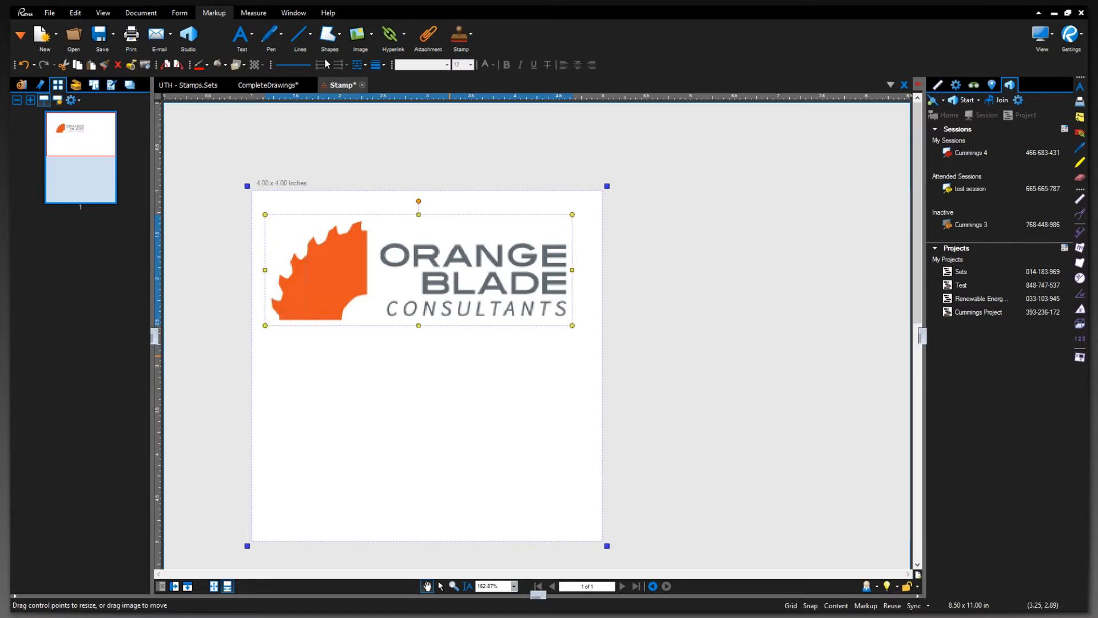
# - Insert the Signature.tif image across the stamp and position it just below the logo
pyautogui.click(358, 35)
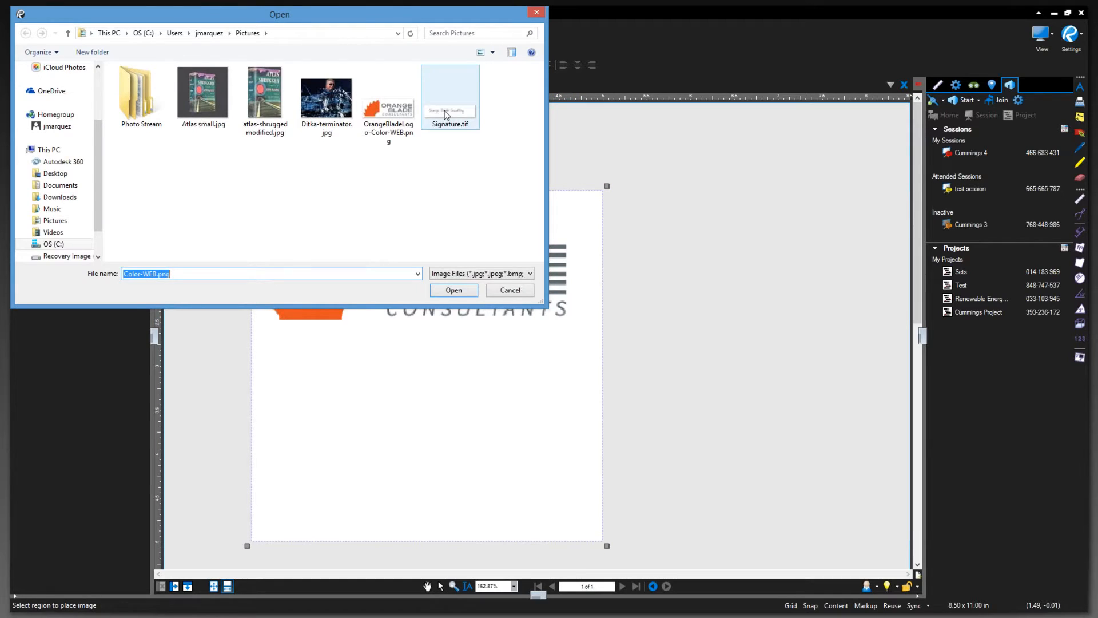
pyautogui.doubleClick(450, 117)
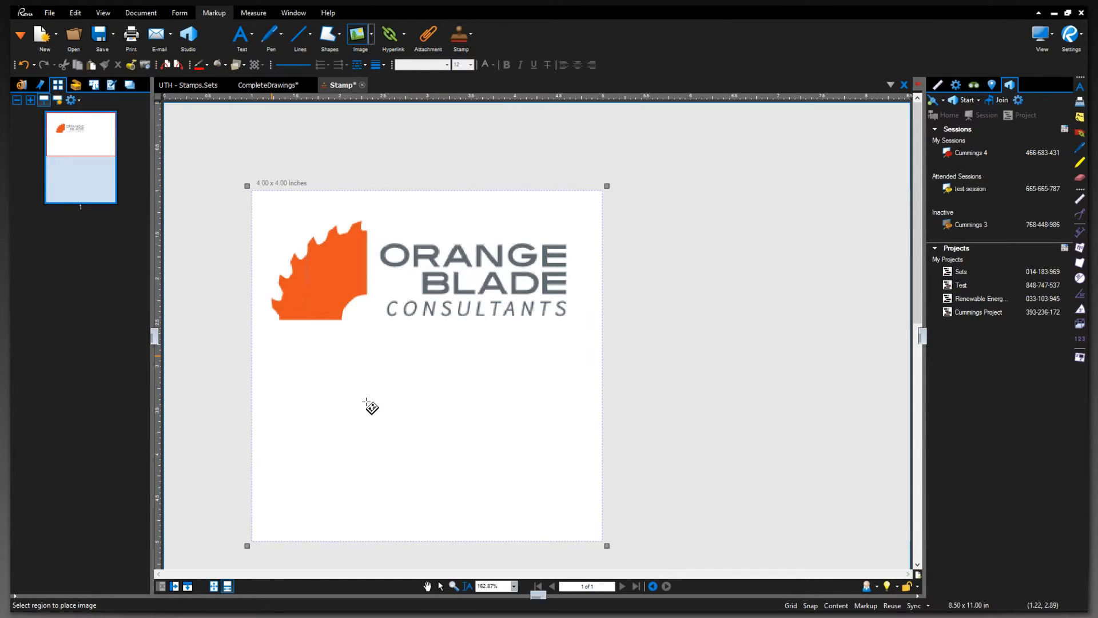
pyautogui.moveTo(366, 402); pyautogui.dragTo(594, 477)
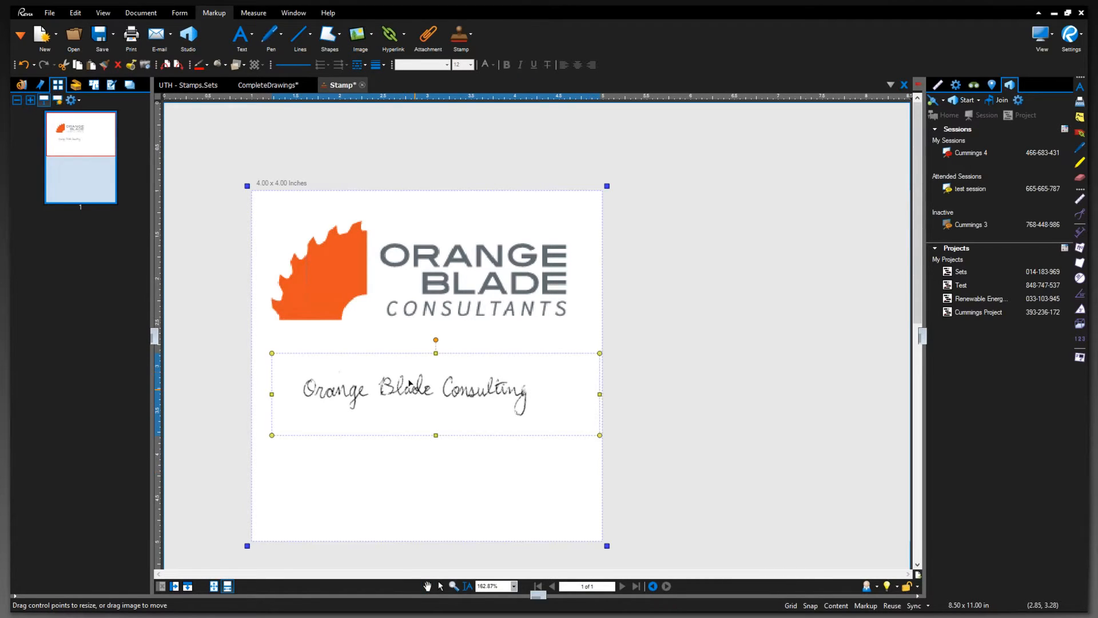
pyautogui.moveTo(410, 382); pyautogui.dragTo(403, 372)
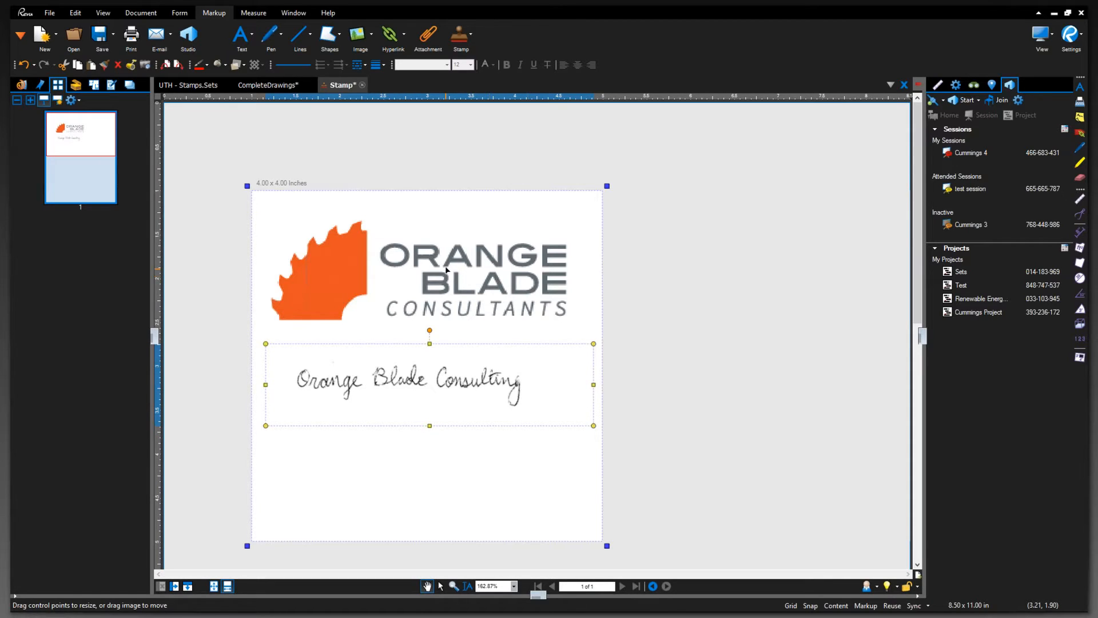
# - Add a text box below the signature containing the dynamic Date field
pyautogui.click(246, 39)
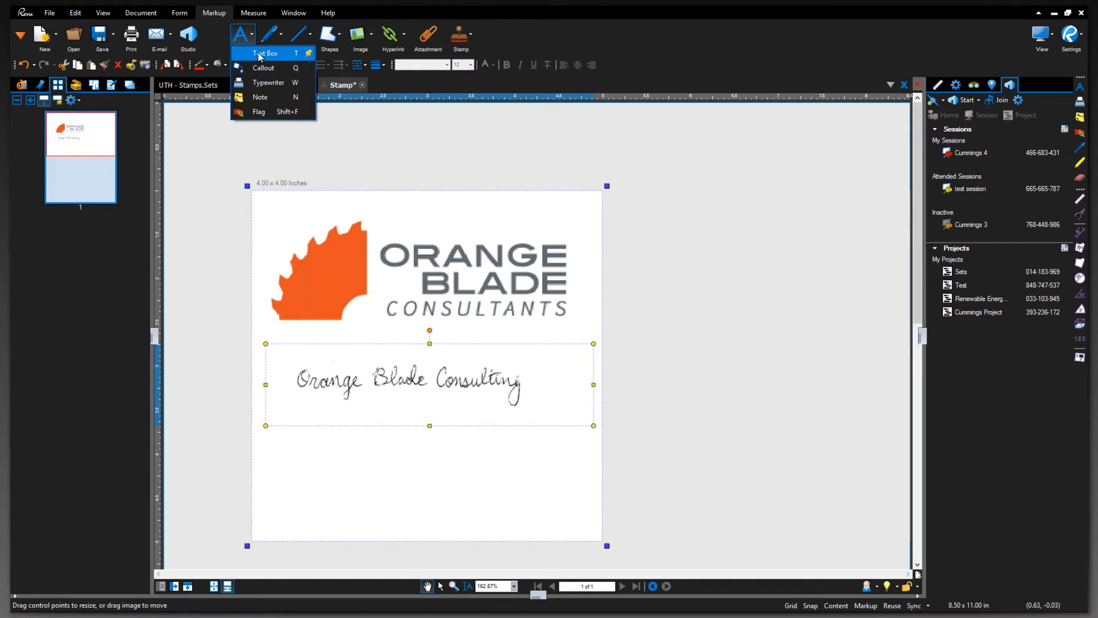
pyautogui.click(260, 54)
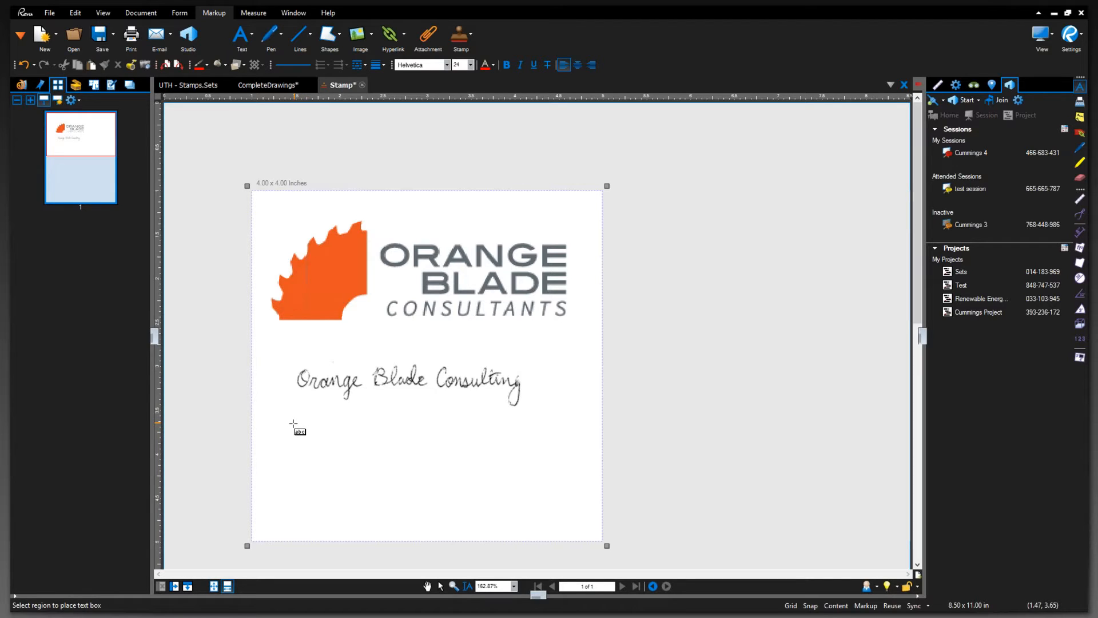
pyautogui.moveTo(324, 443); pyautogui.dragTo(557, 470)
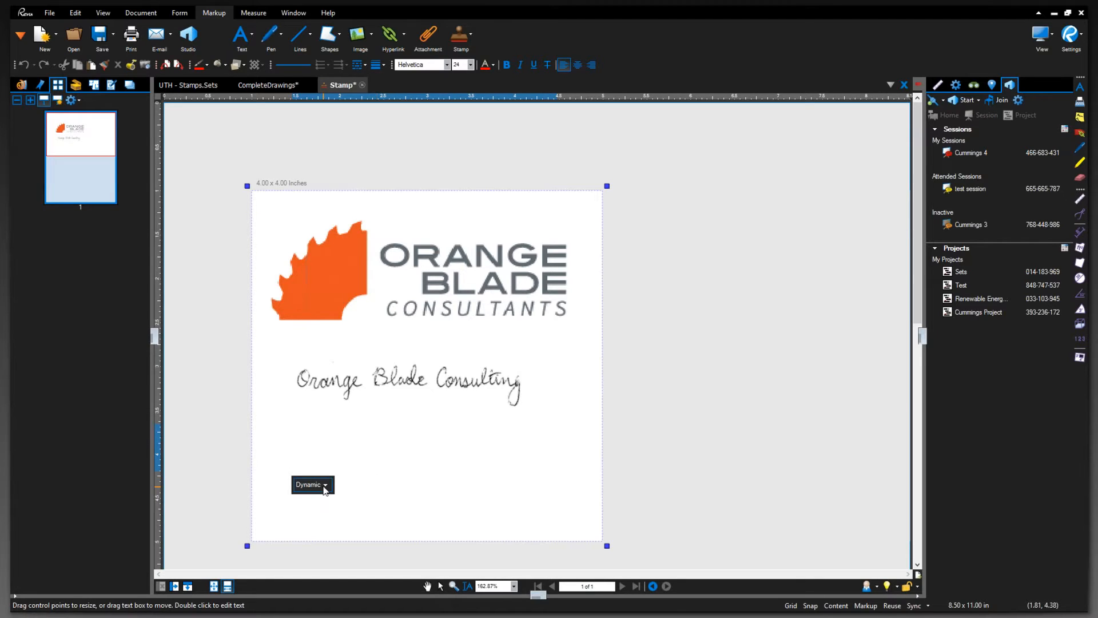
pyautogui.click(324, 486)
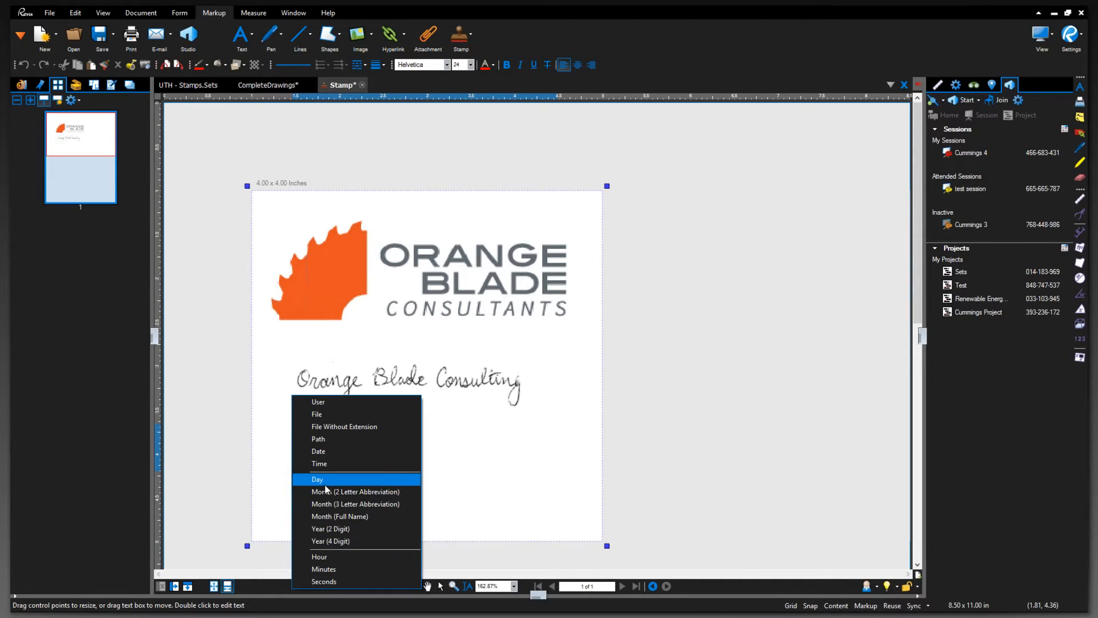
pyautogui.click(325, 454)
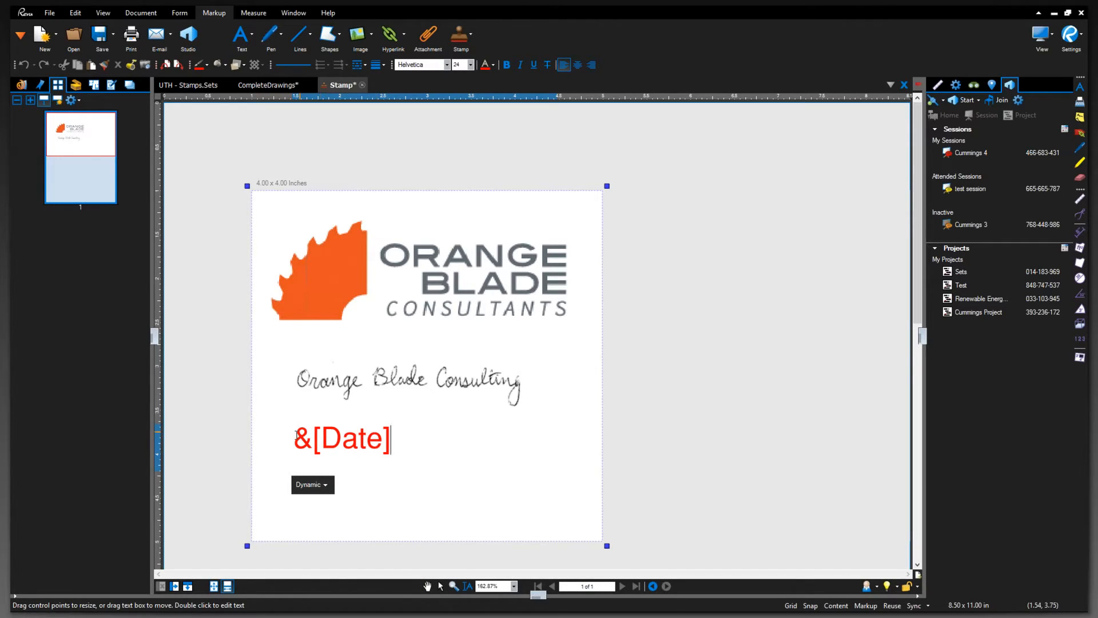
# - Insert the dynamic Time field before the date in the text box, separated by spaces
pyautogui.click(292, 433)
pyautogui.click(323, 486)
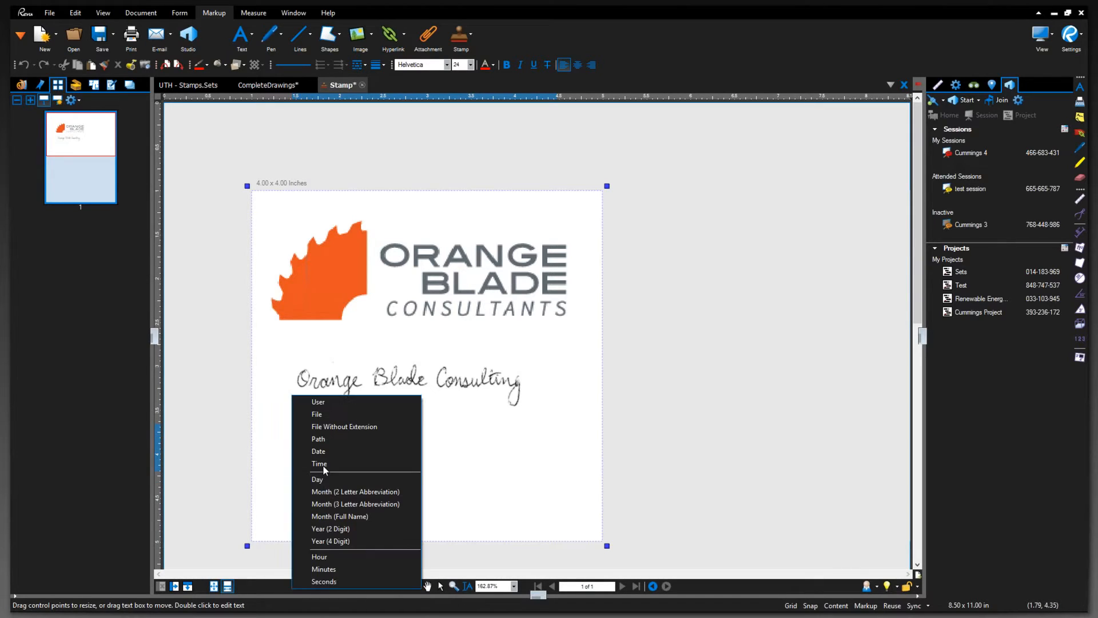
pyautogui.click(321, 464)
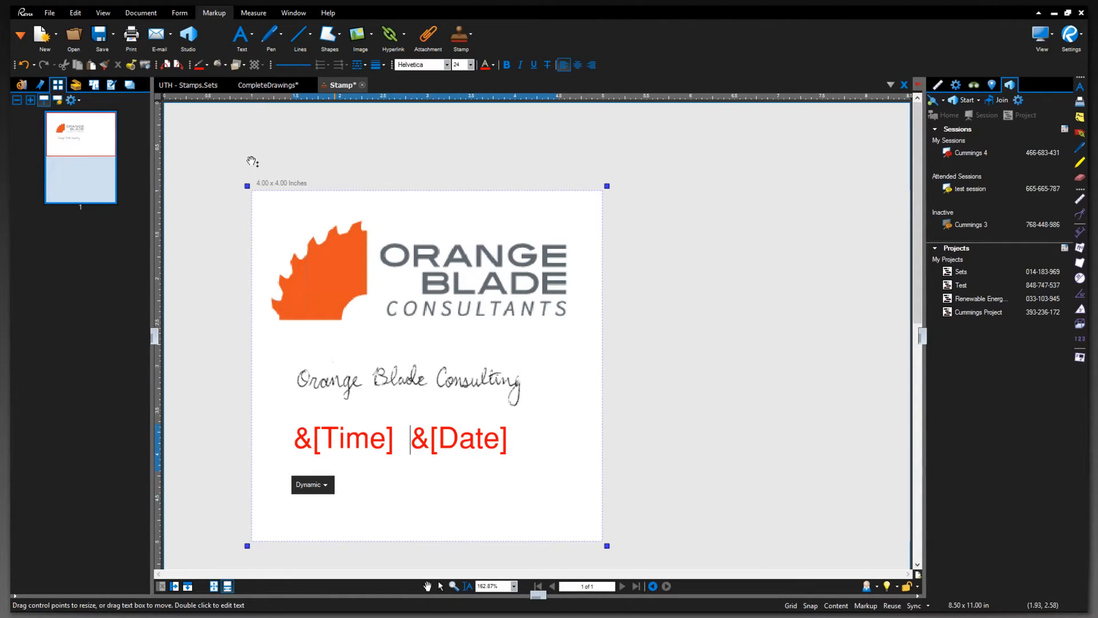
# - Draw a rectangle border just inside the stamp's edges, enclosing the logo, signature and dynamic text
pyautogui.click(330, 38)
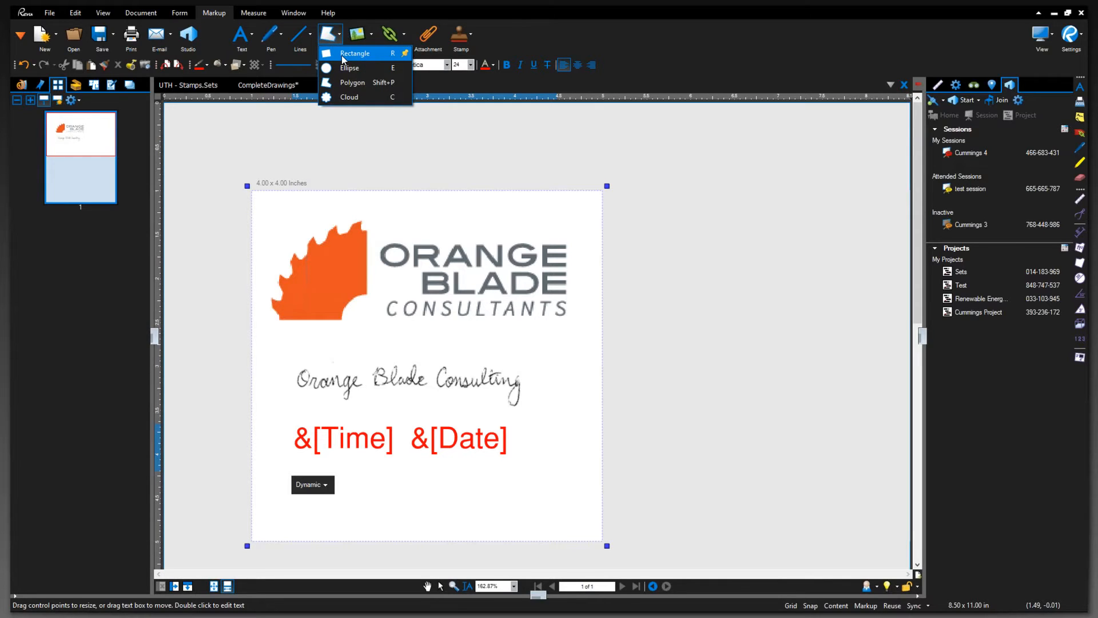
pyautogui.click(343, 54)
pyautogui.moveTo(263, 197); pyautogui.dragTo(589, 522)
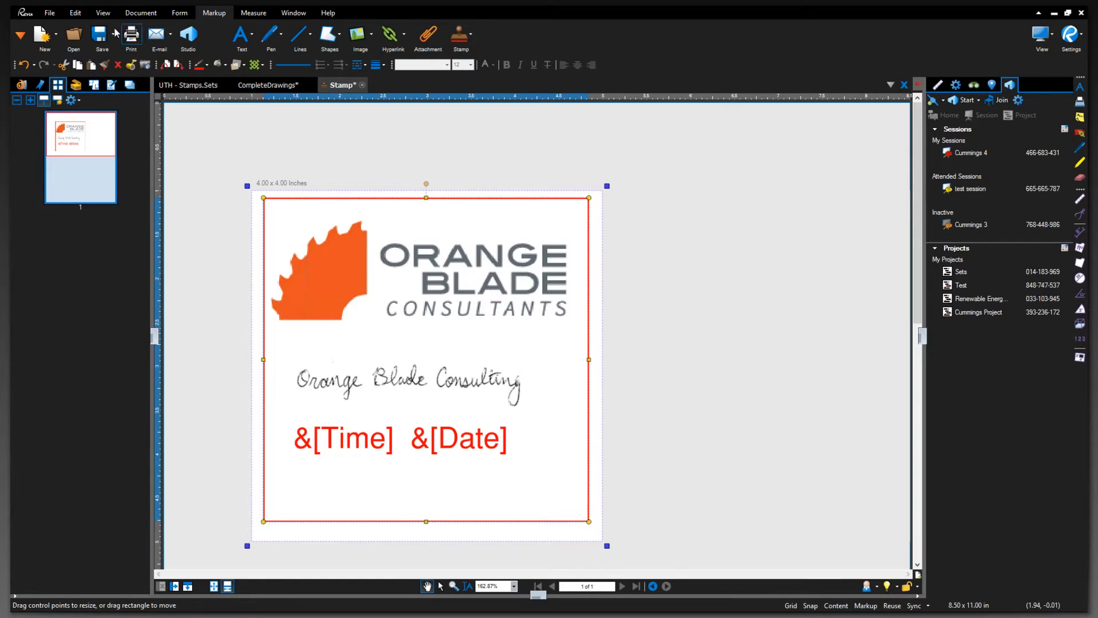
# - Save the stamp as Orange Blade Approval in the Stamps folder and close its file
pyautogui.click(113, 34)
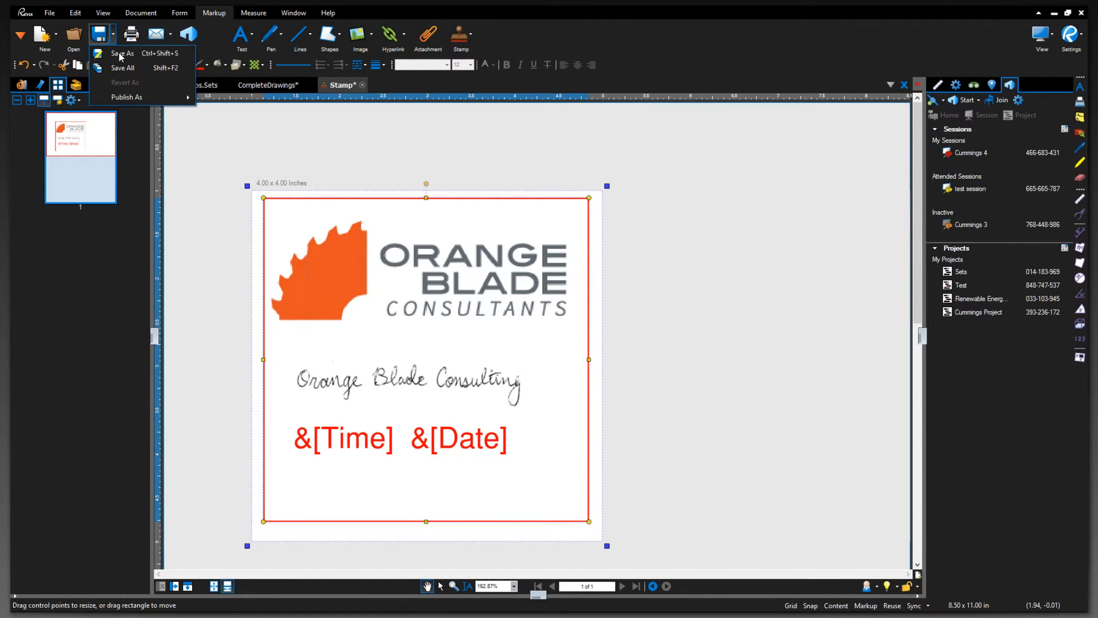
pyautogui.click(119, 53)
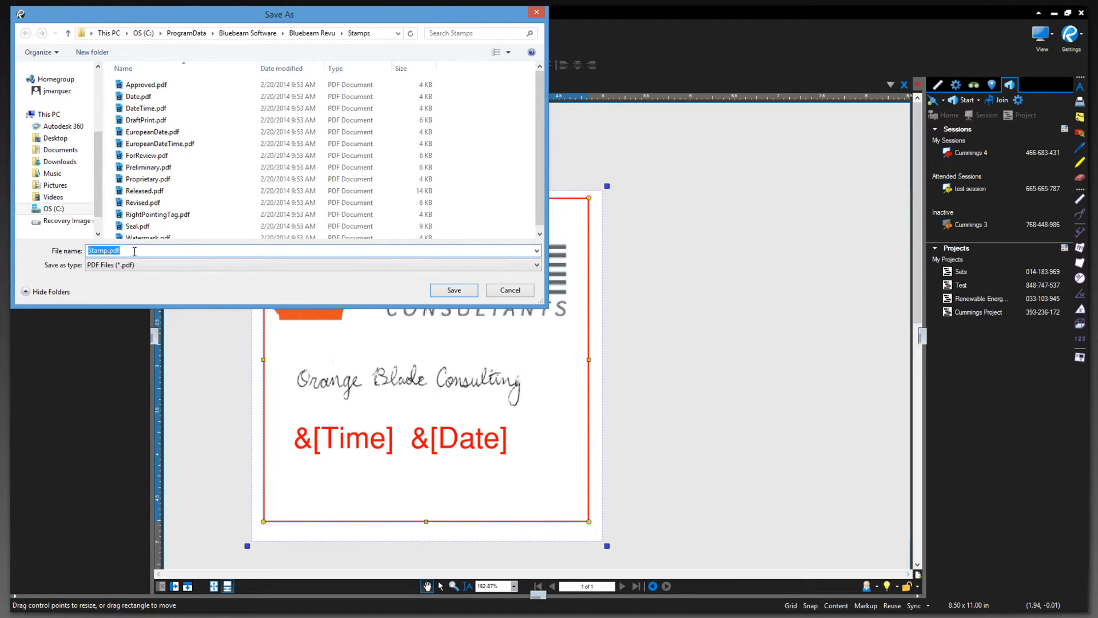
pyautogui.write('Orange Blade Approval')
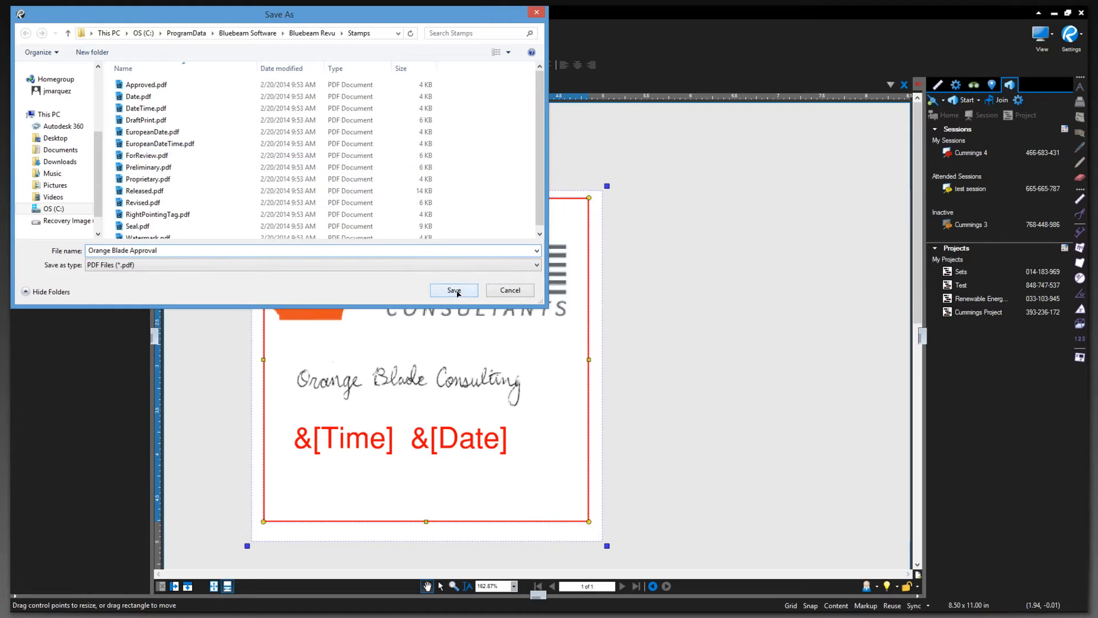
pyautogui.click(454, 291)
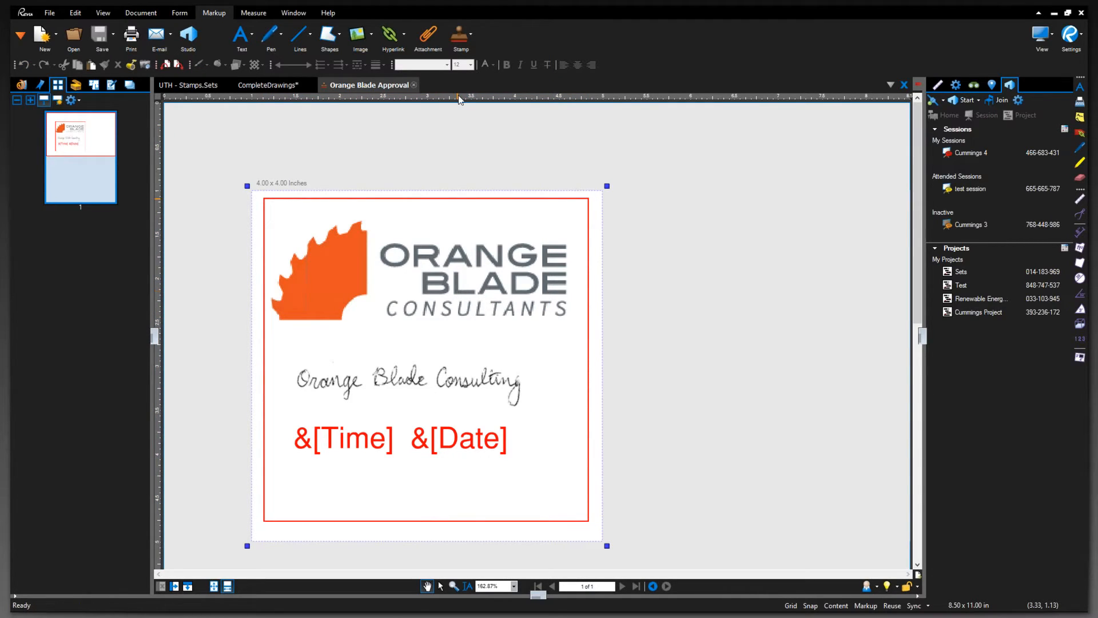
pyautogui.click(462, 32)
pyautogui.click(414, 85)
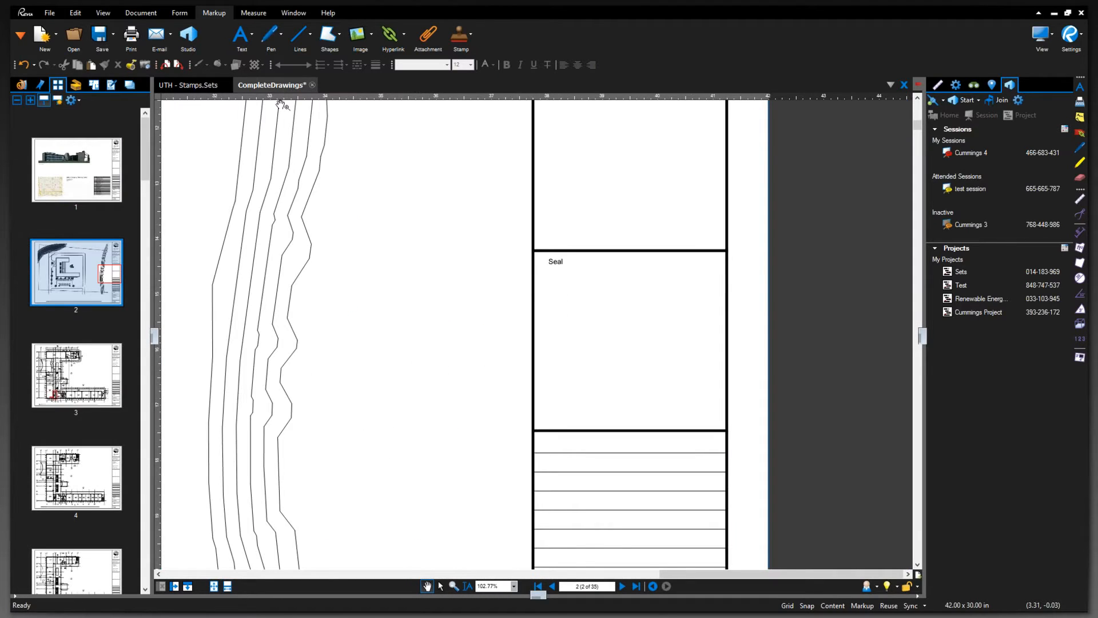
# - Place the Orange Blade Approval stamp in the Seal box on page 2 of CompleteDrawings and apply it to all pages
pyautogui.click(461, 37)
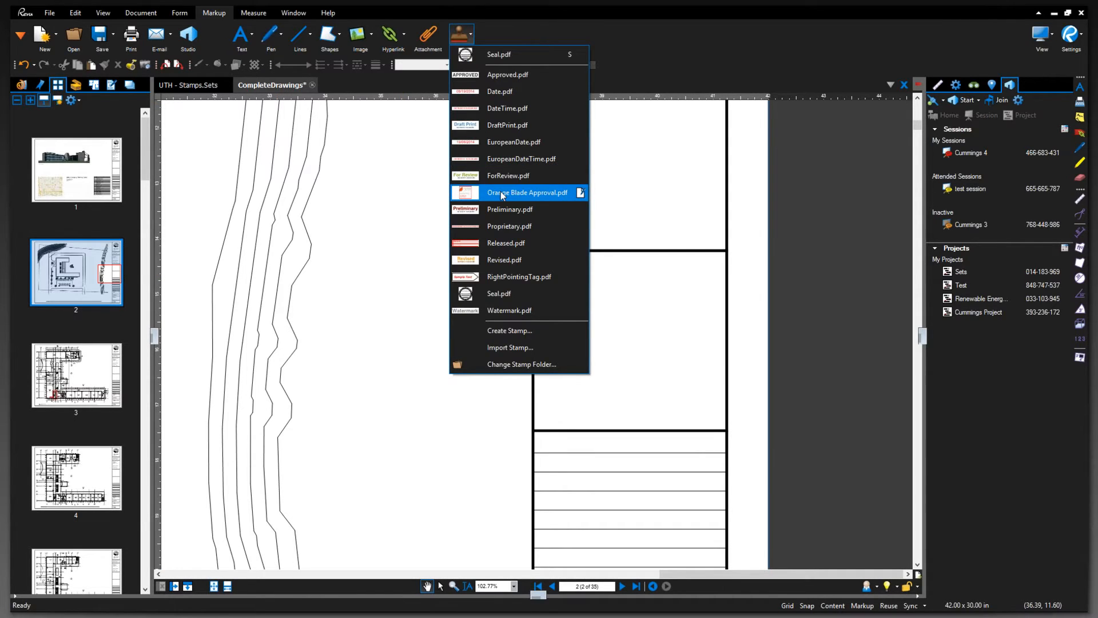
pyautogui.click(518, 207)
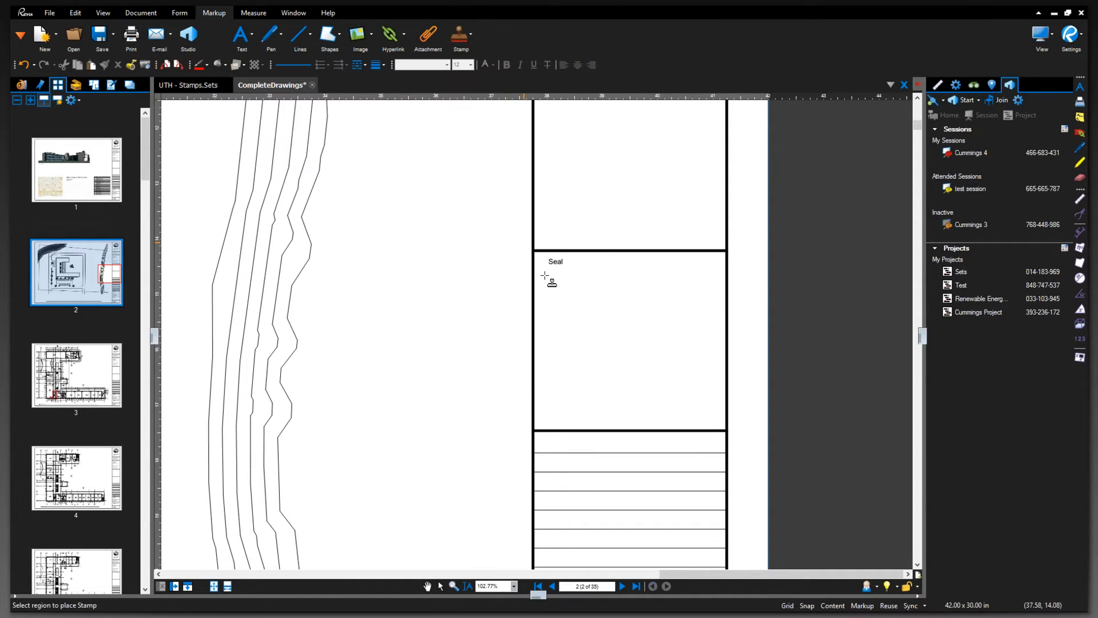
pyautogui.click(591, 336)
pyautogui.moveTo(716, 404); pyautogui.dragTo(715, 406)
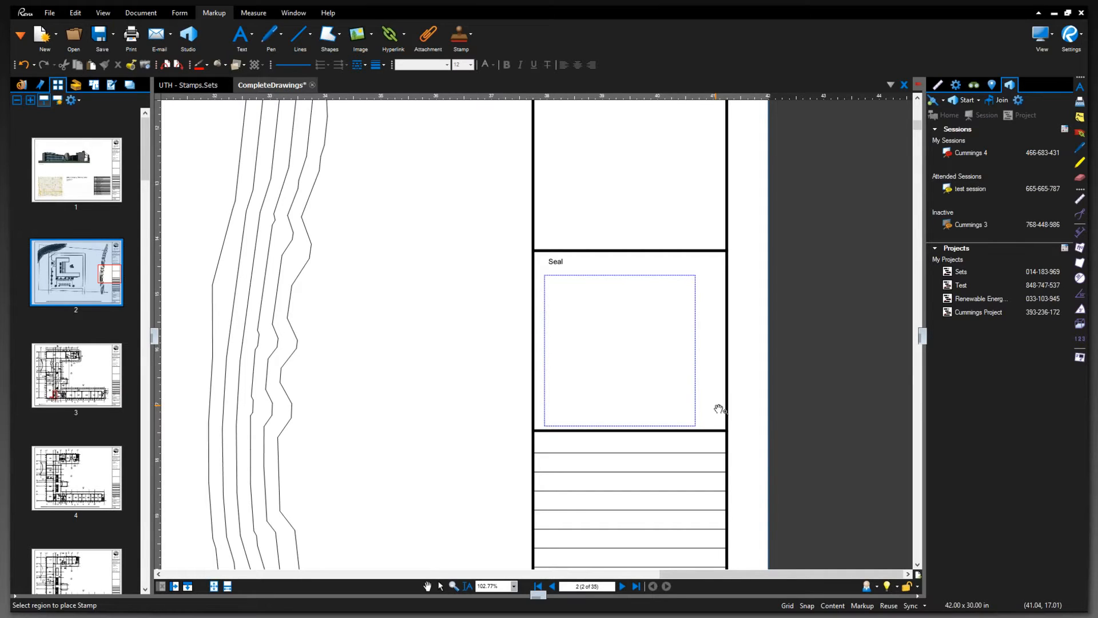
pyautogui.moveTo(719, 408); pyautogui.dragTo(719, 409)
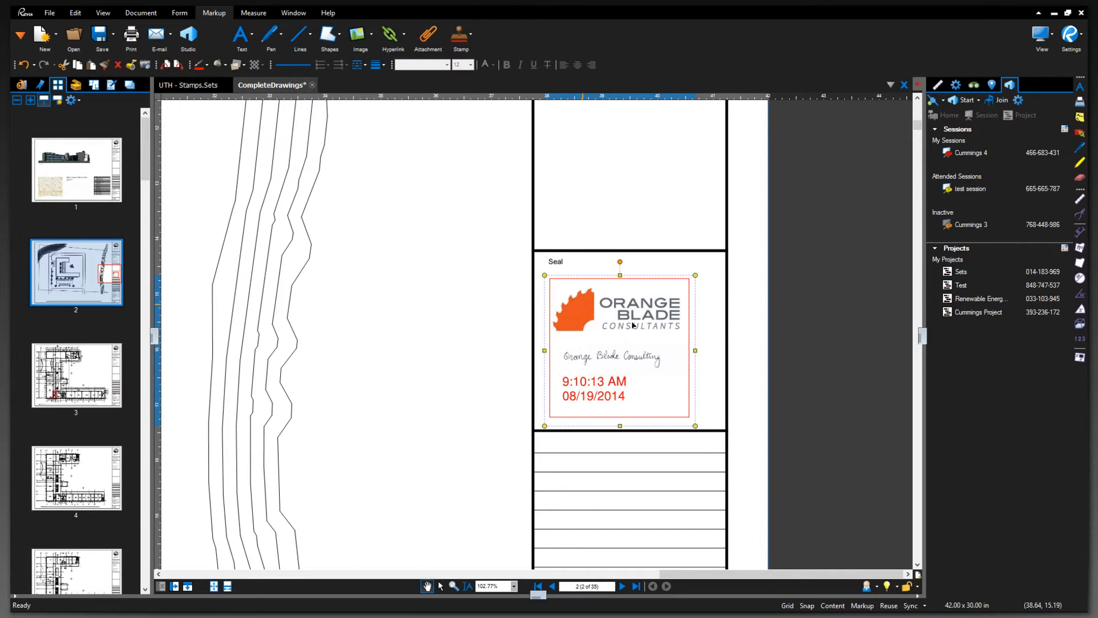
pyautogui.rightClick(588, 312)
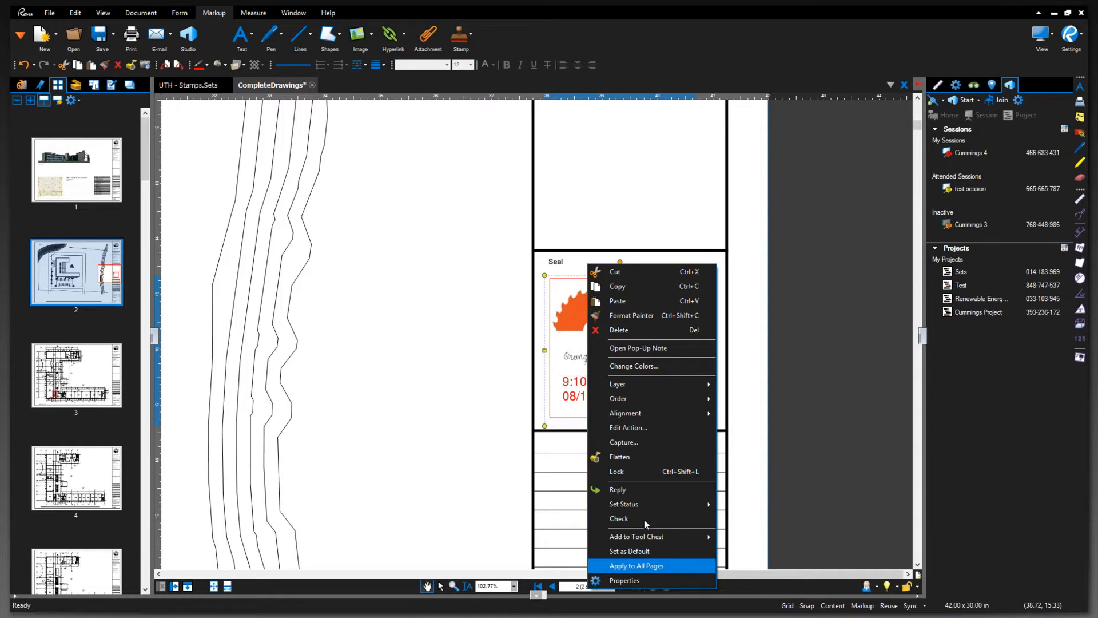
pyautogui.press('Return')
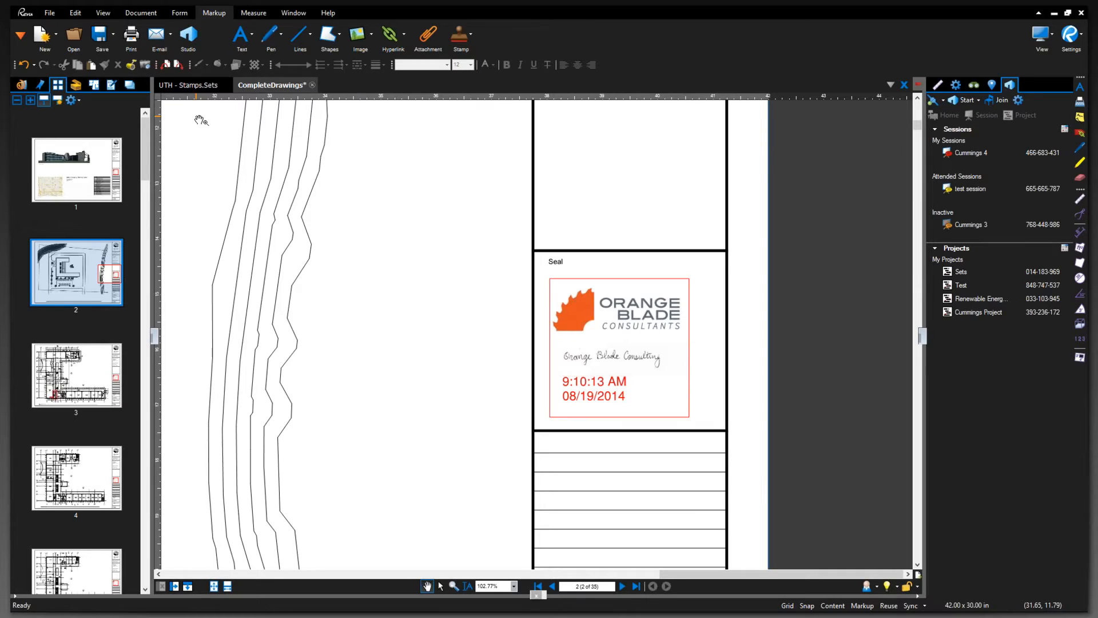
# - Show page 3 of the UTH - Stamps.Sets presentation and close CompleteDrawings without saving its changes
pyautogui.click(200, 86)
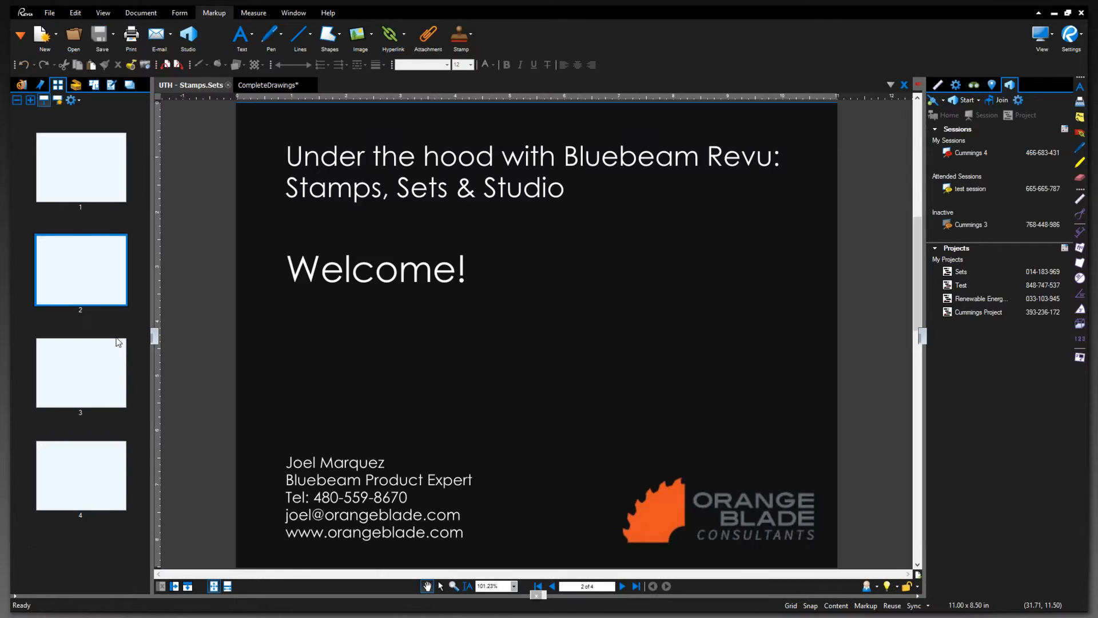
pyautogui.click(94, 364)
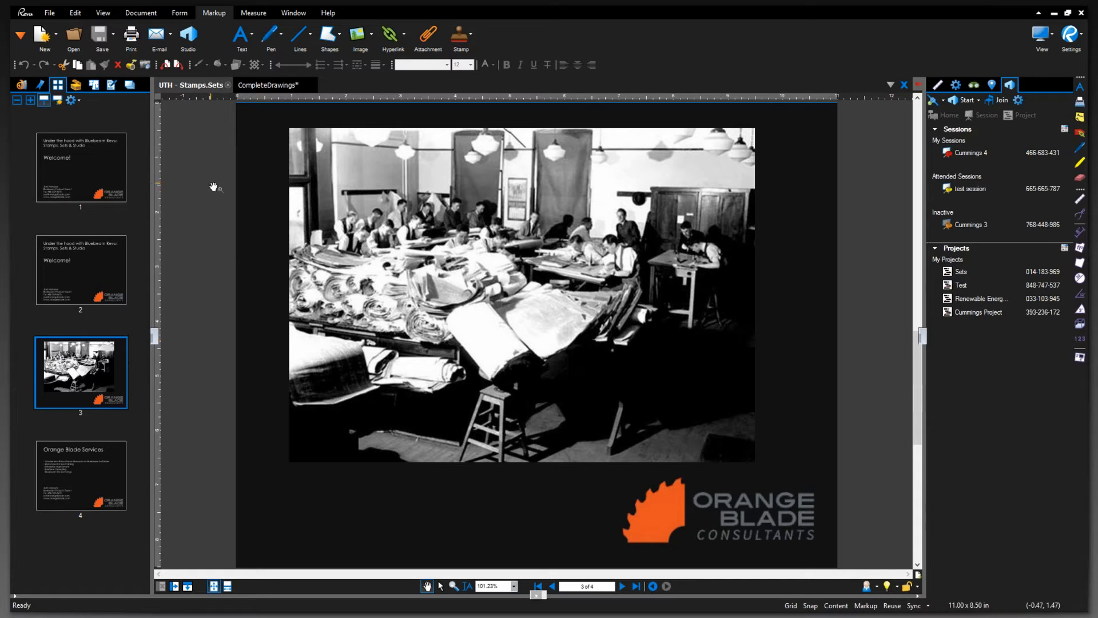
pyautogui.click(259, 85)
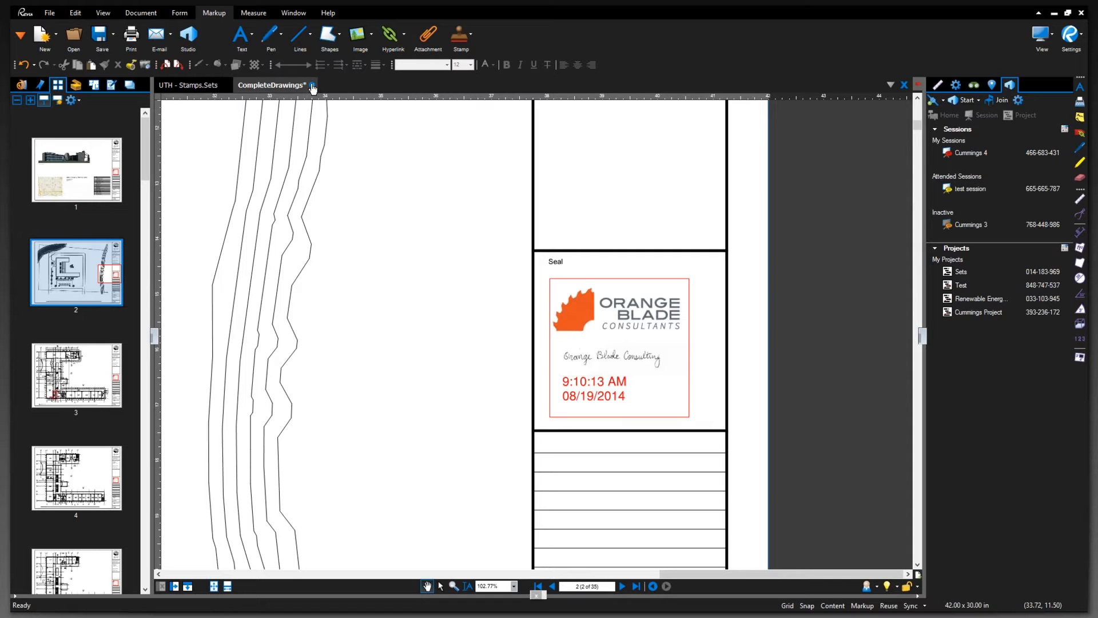
pyautogui.click(313, 86)
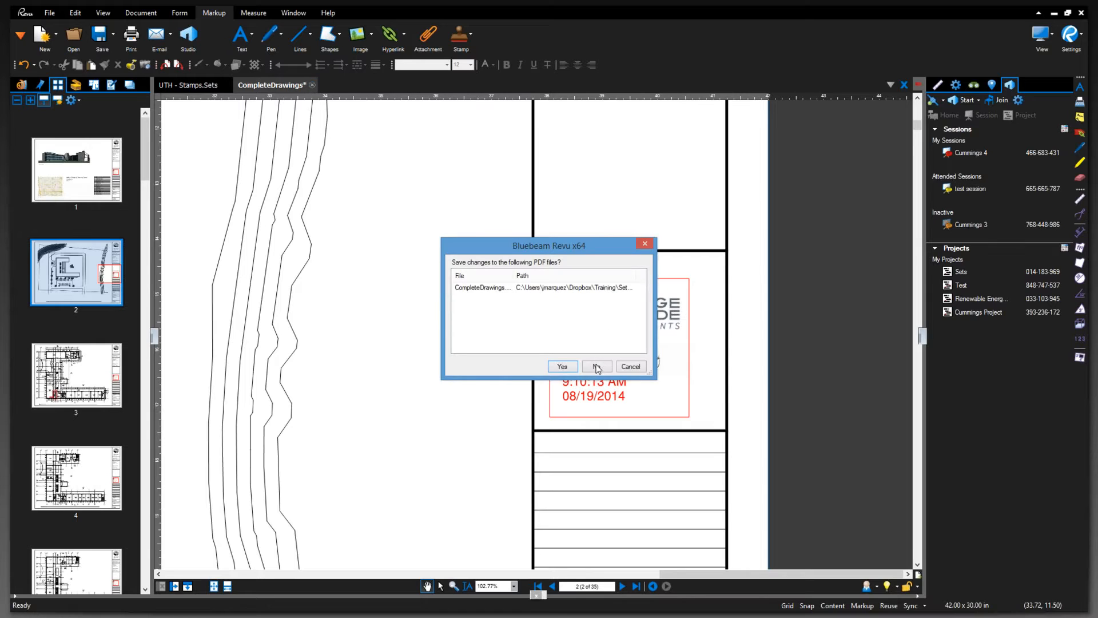
pyautogui.click(596, 367)
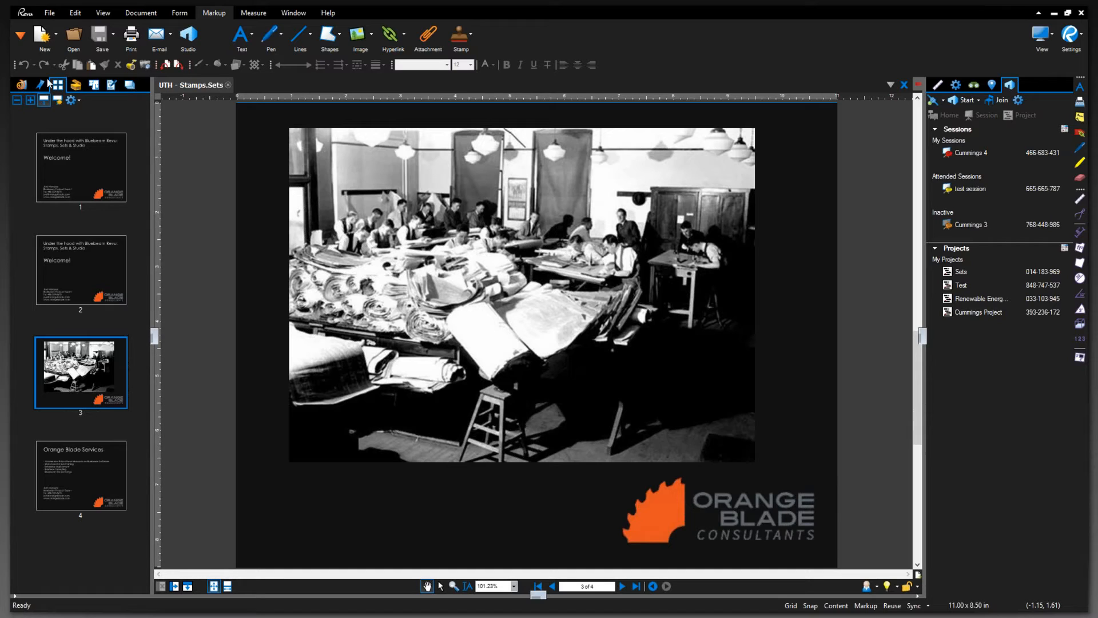
# - Start a new set and add all the PDF drawings from A 000.pdf through S4.1.pdf in the Sets folder
pyautogui.click(21, 37)
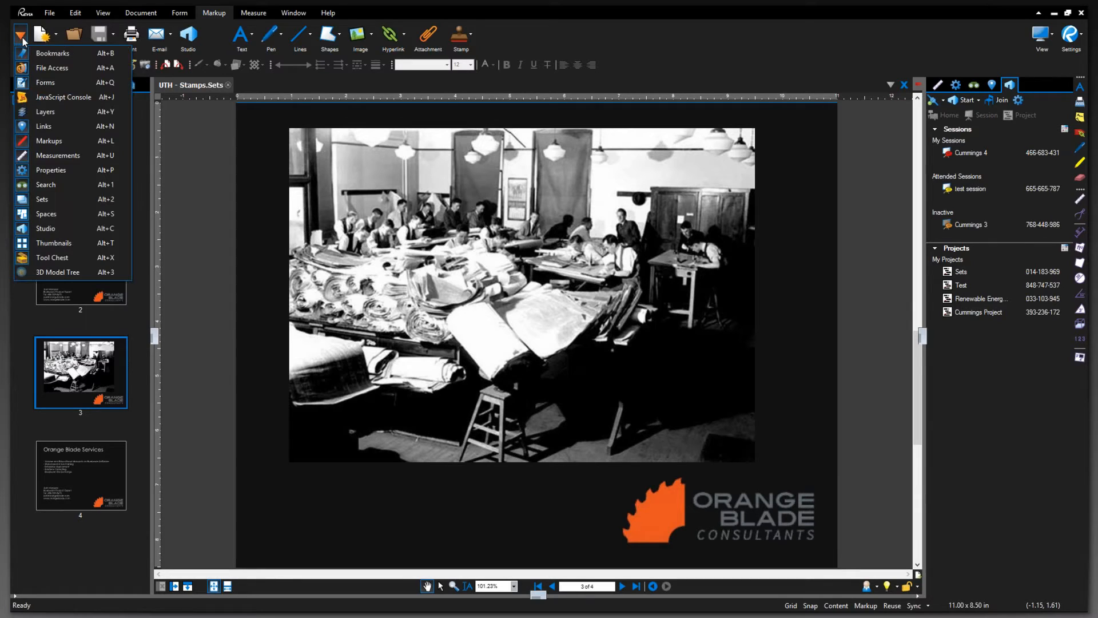
pyautogui.click(51, 202)
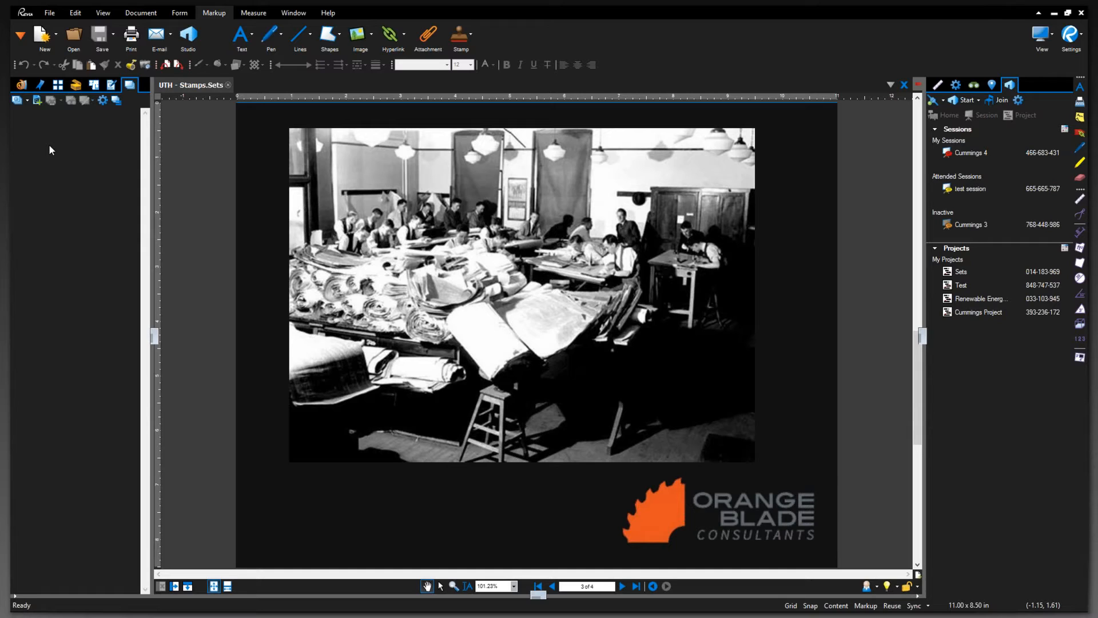
pyautogui.click(18, 102)
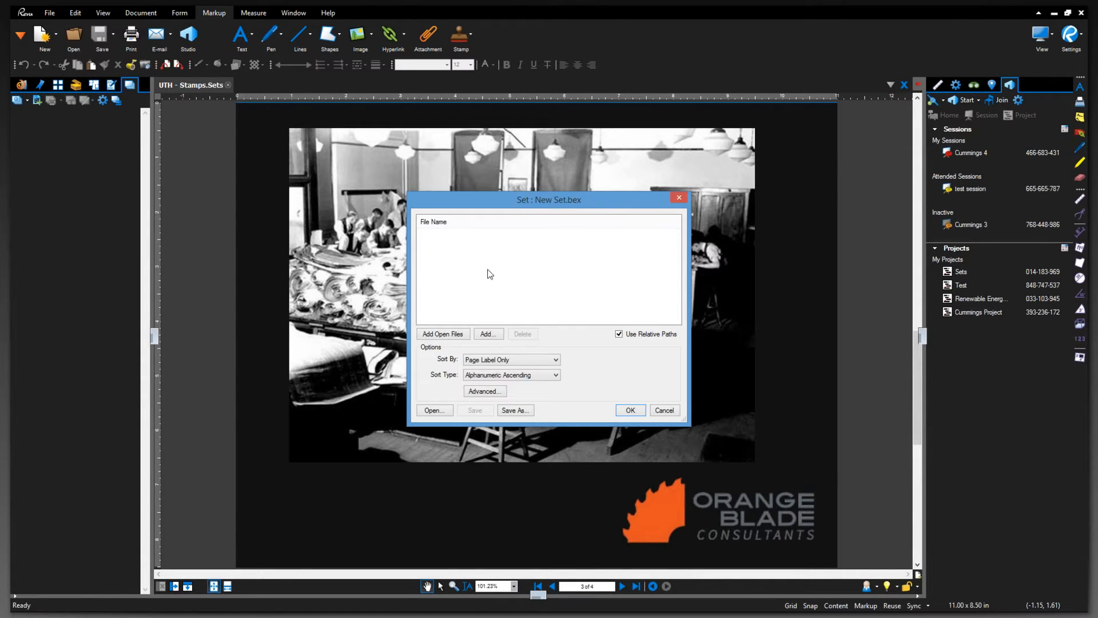
pyautogui.click(490, 334)
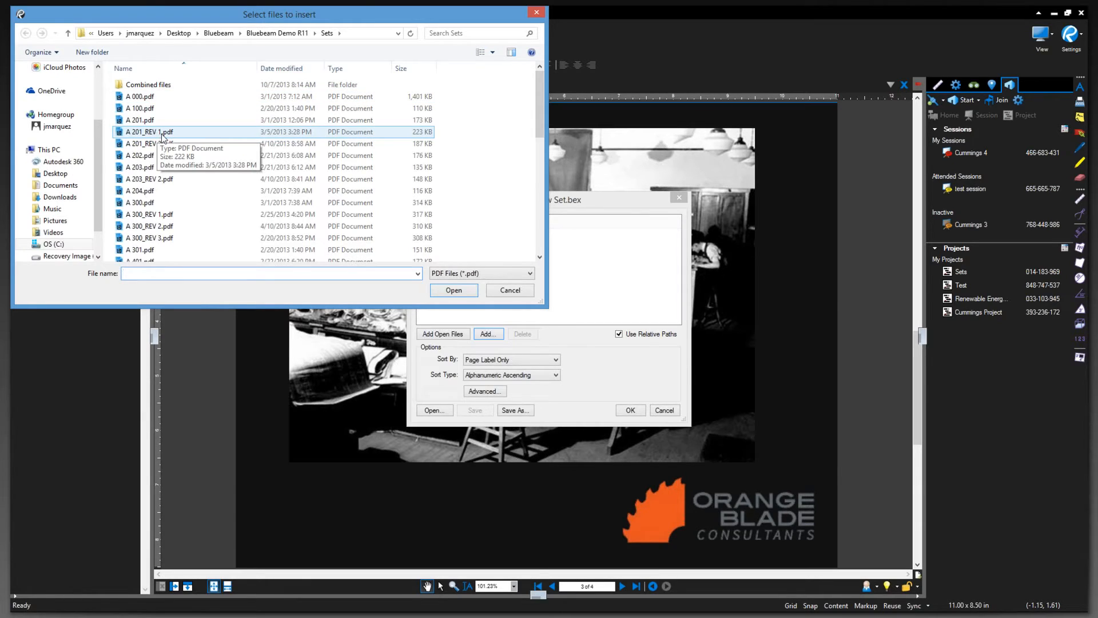
pyautogui.click(141, 98)
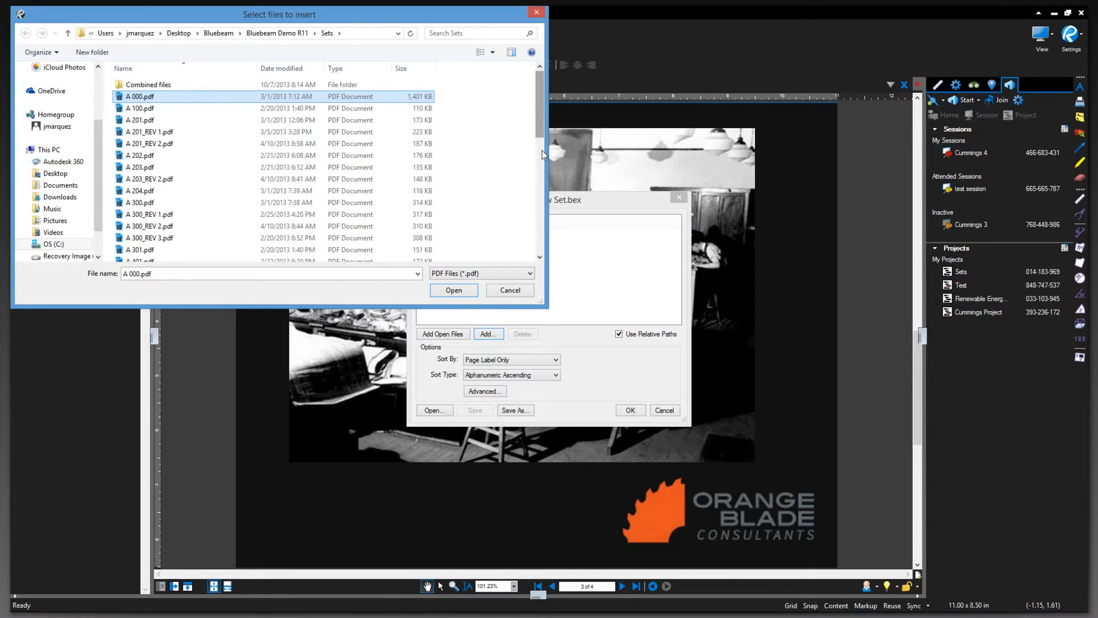
pyautogui.scroll(-10, 542, 155)
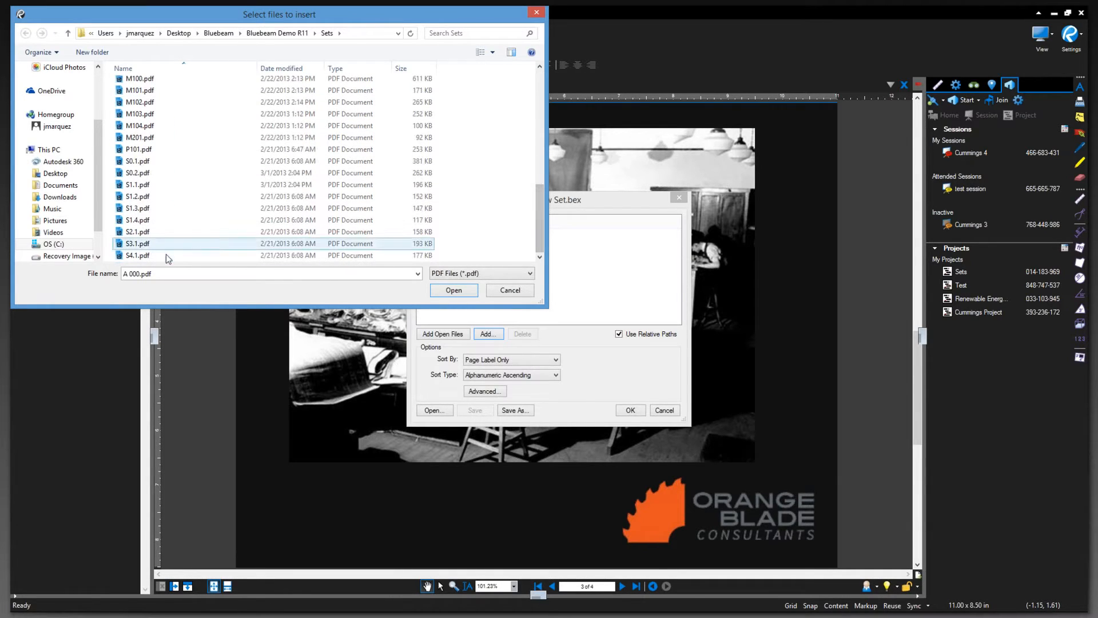
pyautogui.keyDown('shift'); pyautogui.click(138, 255); pyautogui.keyUp('shift')
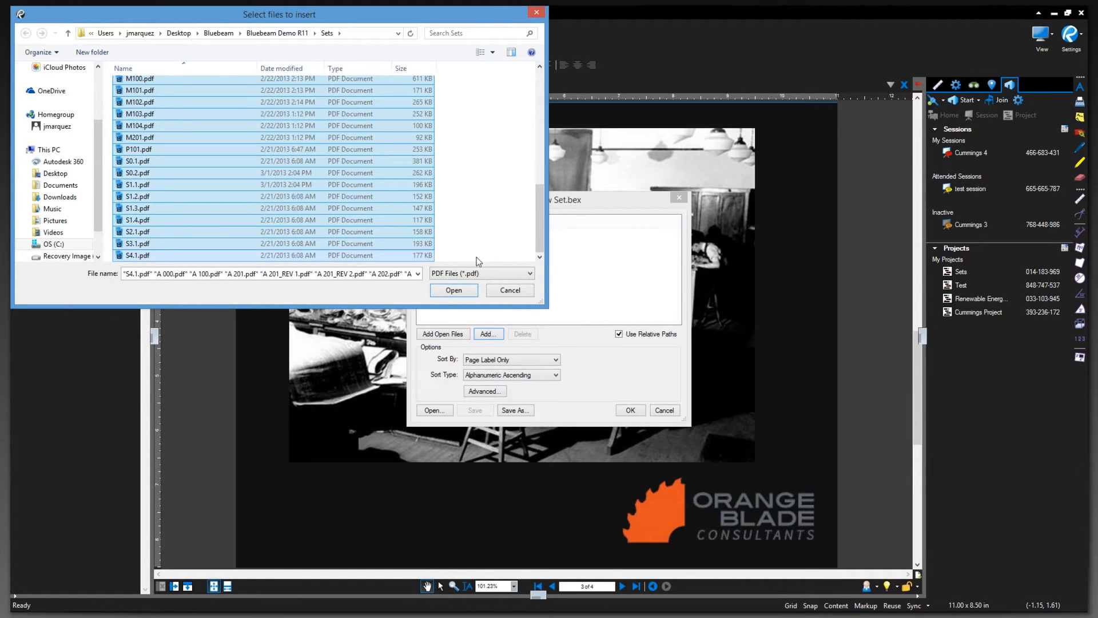
pyautogui.click(456, 290)
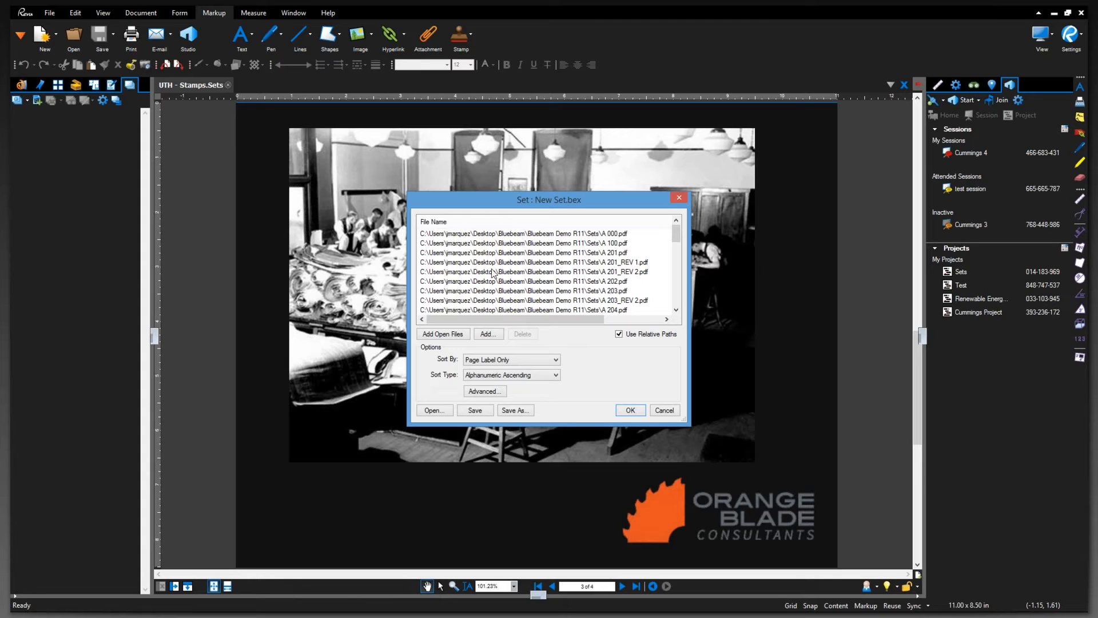
# - Sort the set by File Name, Page Label, configure its revision field with the filter REV #, and create the set
pyautogui.click(495, 365)
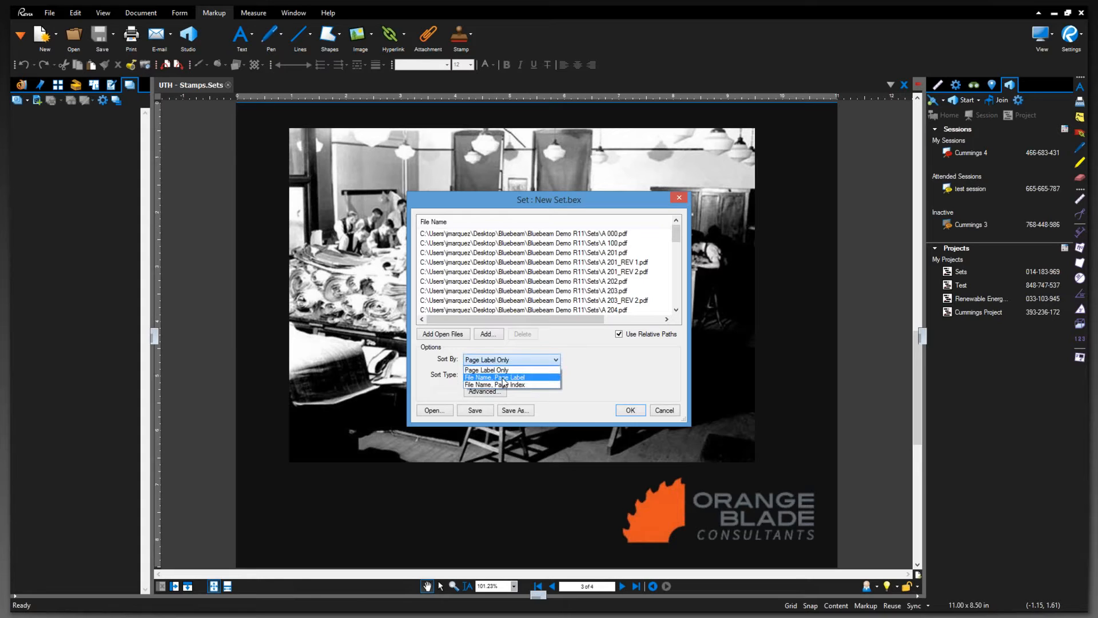
pyautogui.click(503, 378)
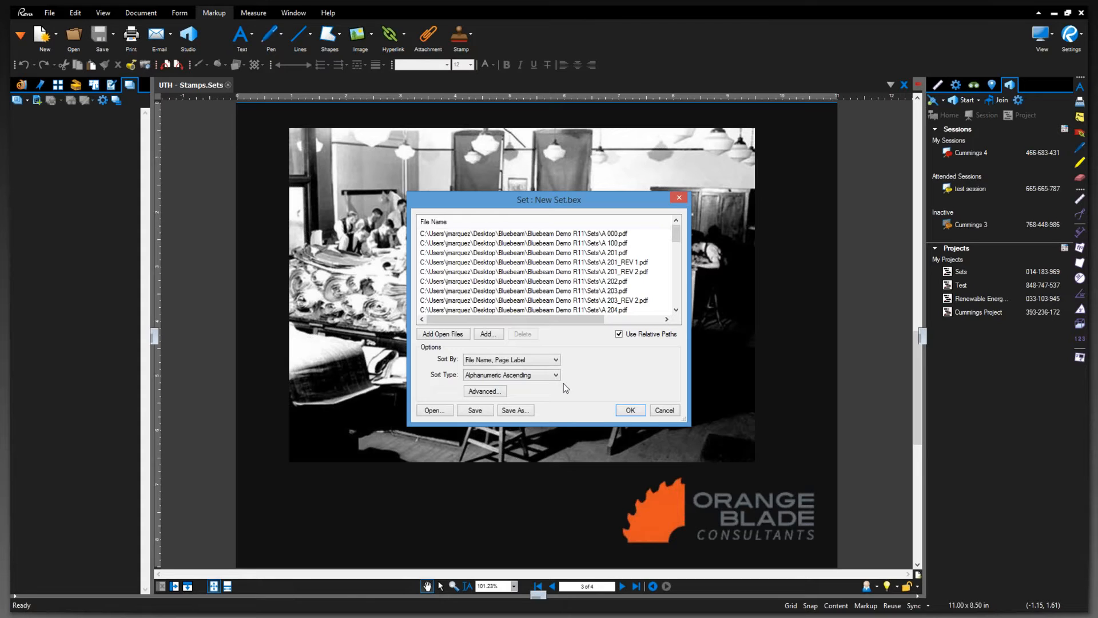
pyautogui.click(495, 392)
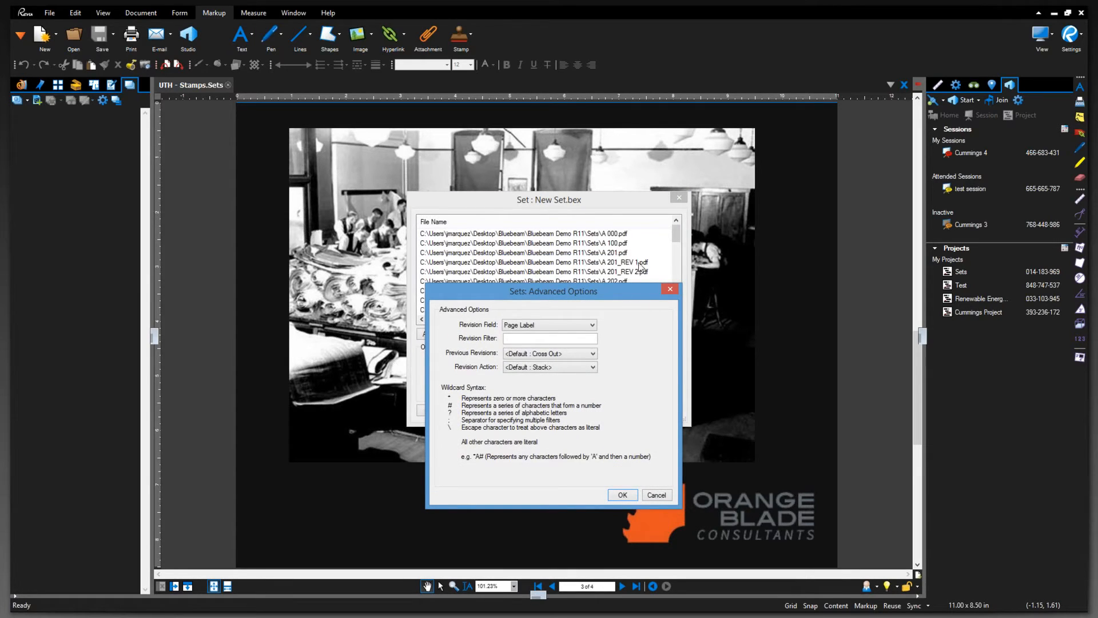
pyautogui.click(565, 343)
pyautogui.write('REV #')
pyautogui.click(531, 327)
pyautogui.click(529, 335)
pyautogui.click(622, 496)
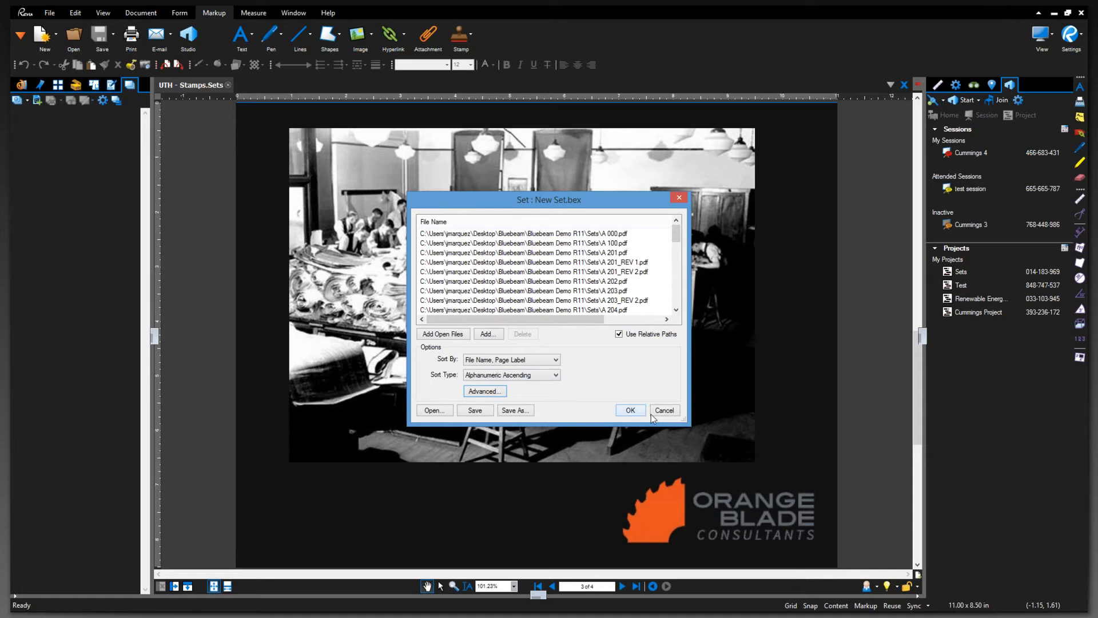
pyautogui.click(630, 410)
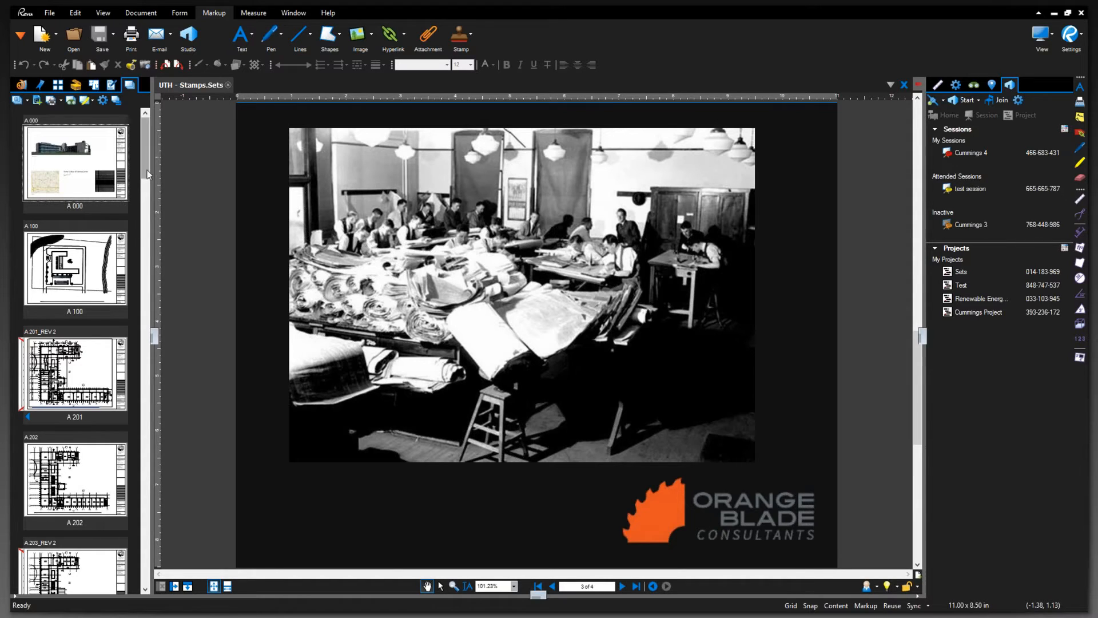
# - Page back through the earlier revisions of sheet A 201 in the set and return to REV 2
pyautogui.moveTo(146, 170)
pyautogui.mouseDown()
pyautogui.moveTo(150, 190)
pyautogui.moveTo(148, 153)
pyautogui.mouseUp()
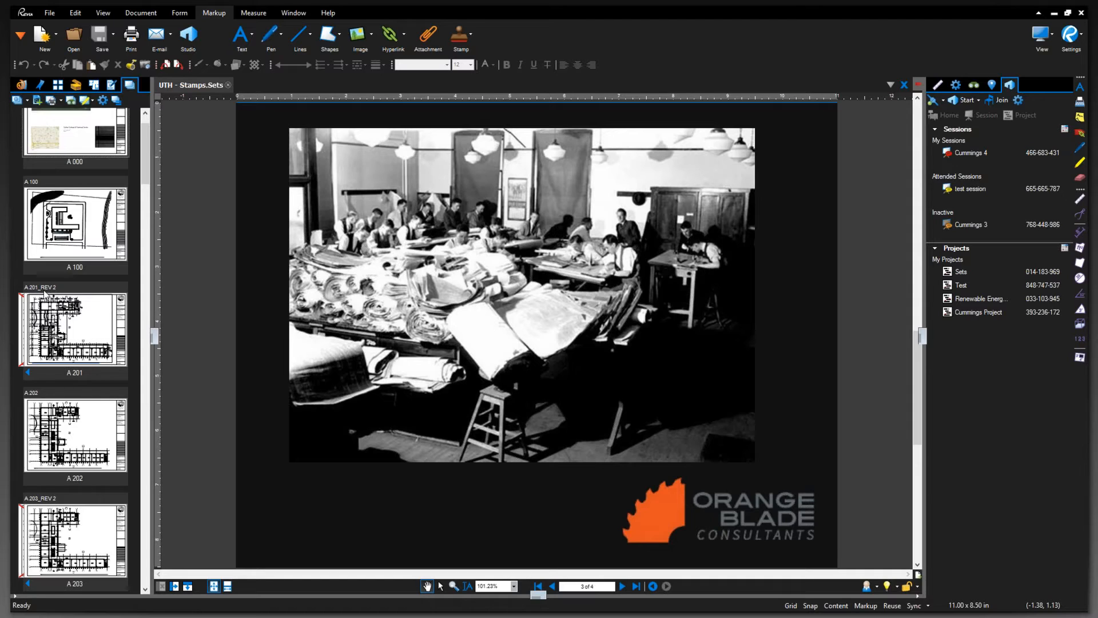
pyautogui.click(28, 372)
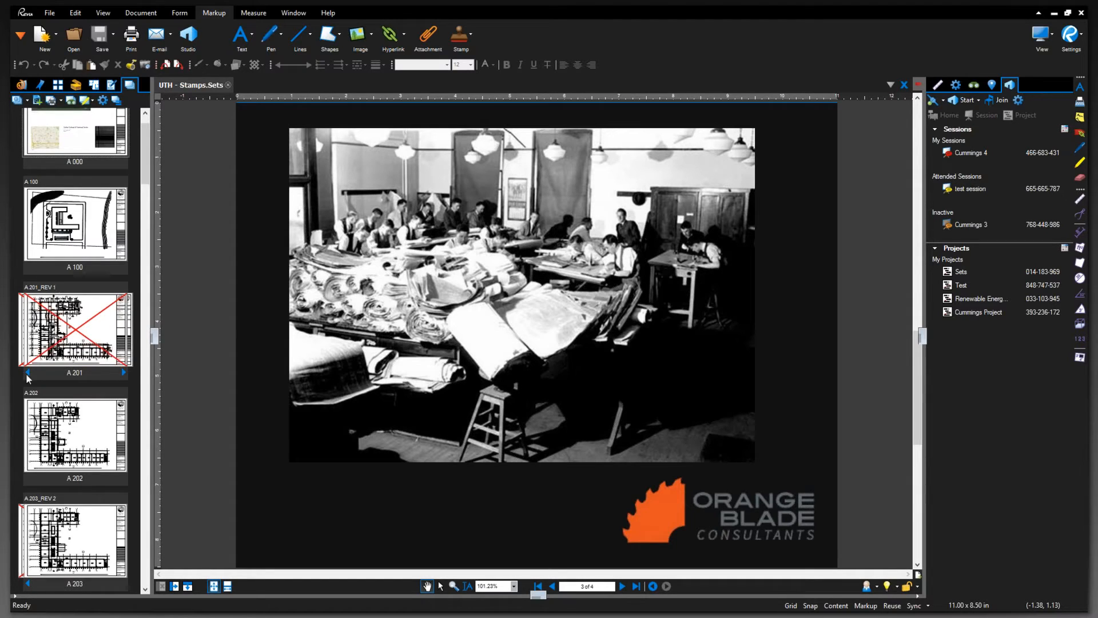
pyautogui.click(28, 372)
pyautogui.click(123, 373)
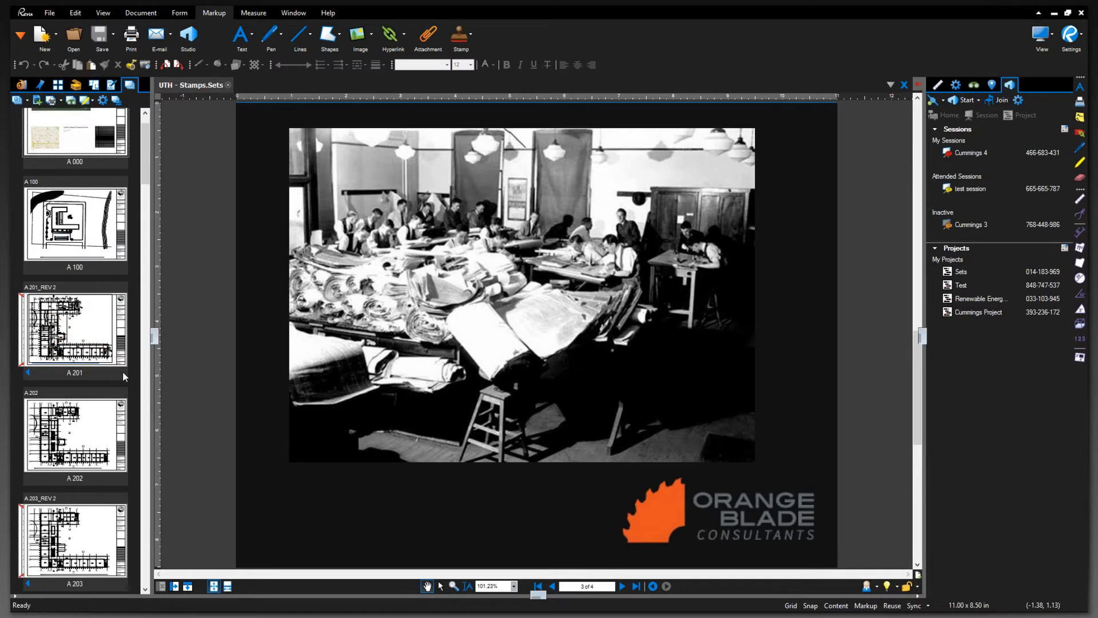
# - Open sheet A 201_REV 2 from the set, check its page thumbnails, and return to the set's sheet list
pyautogui.click(65, 324)
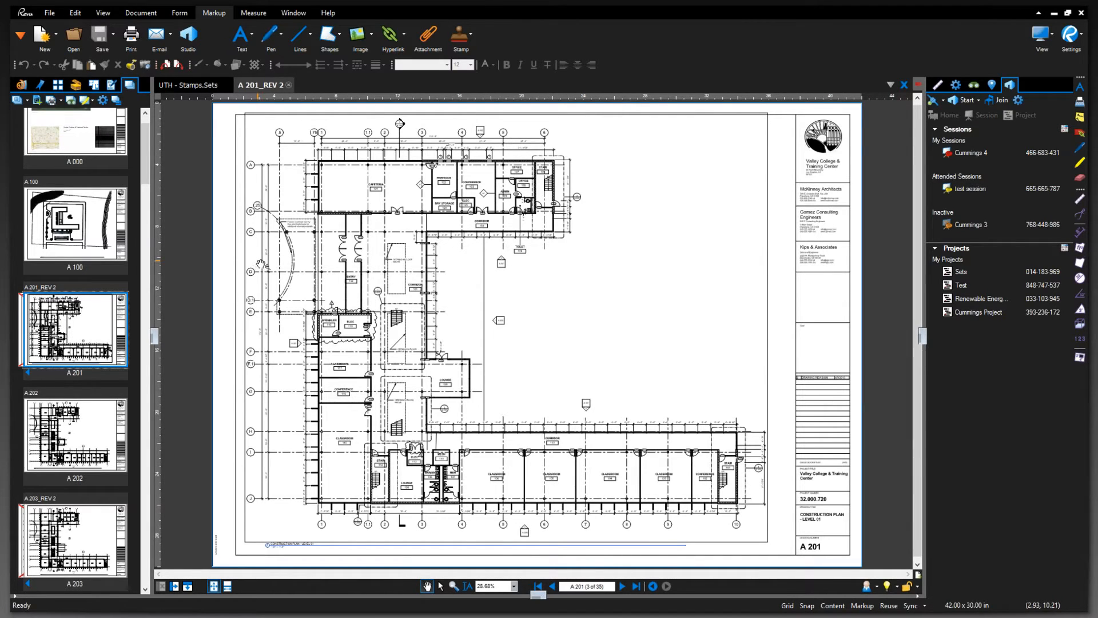
pyautogui.click(58, 86)
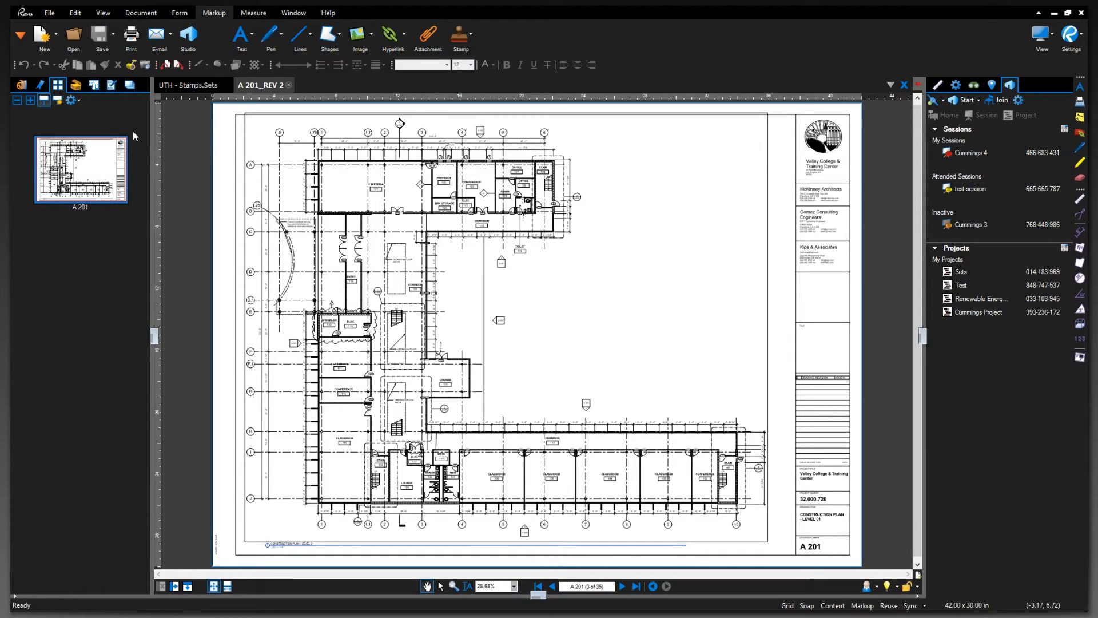
pyautogui.click(129, 84)
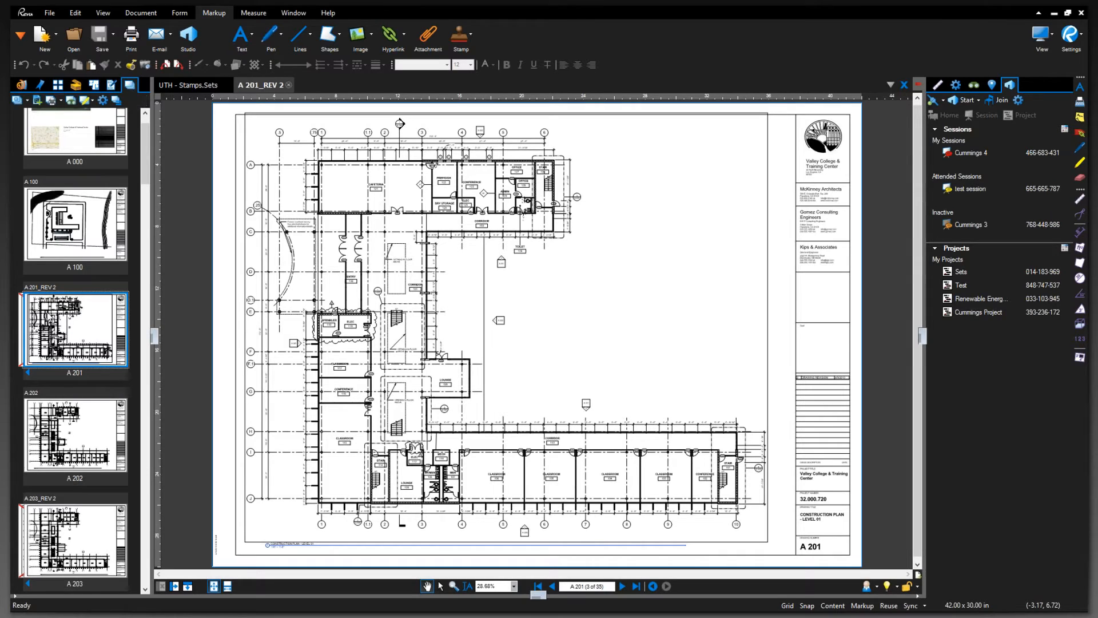
# - Page back to the original A 201 sheet in the set, open it, and return the sheet stack to REV 2
pyautogui.click(28, 373)
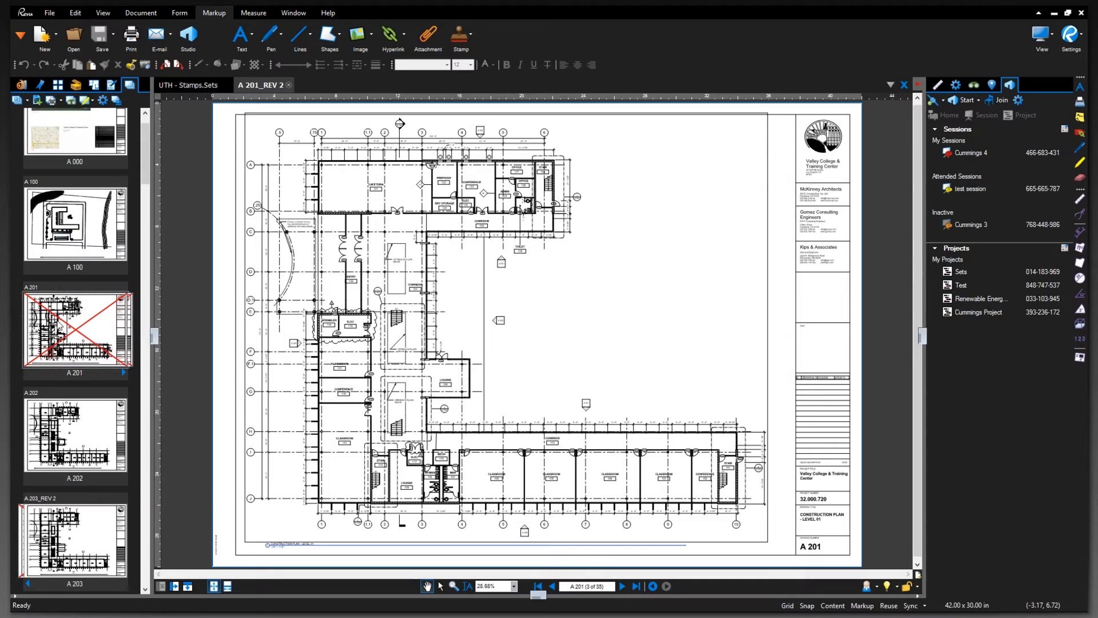
pyautogui.doubleClick(77, 331)
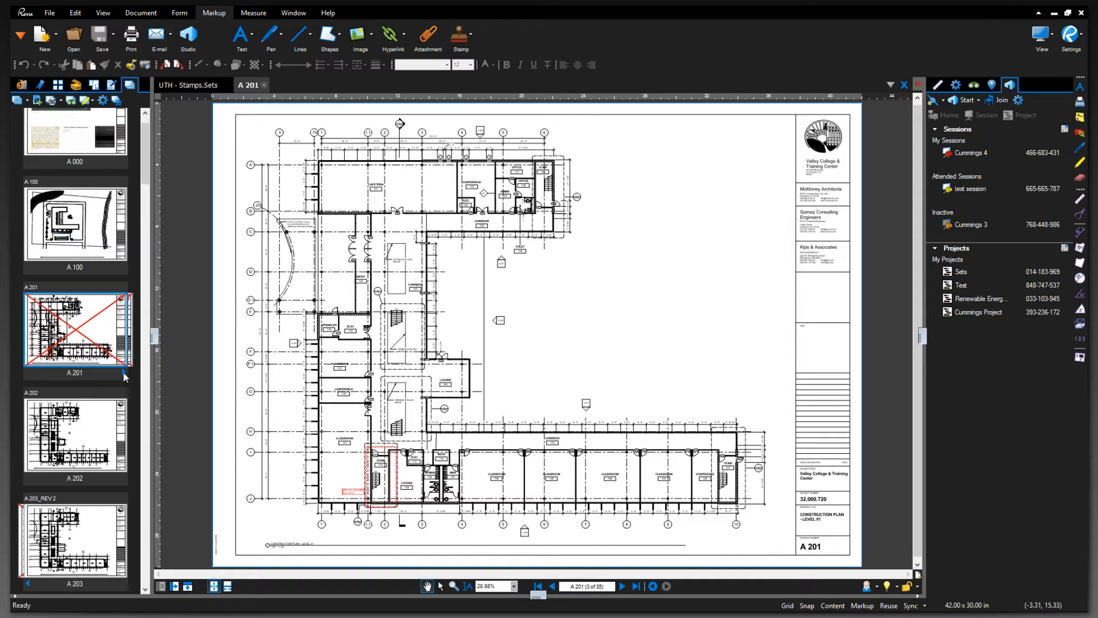
pyautogui.click(123, 373)
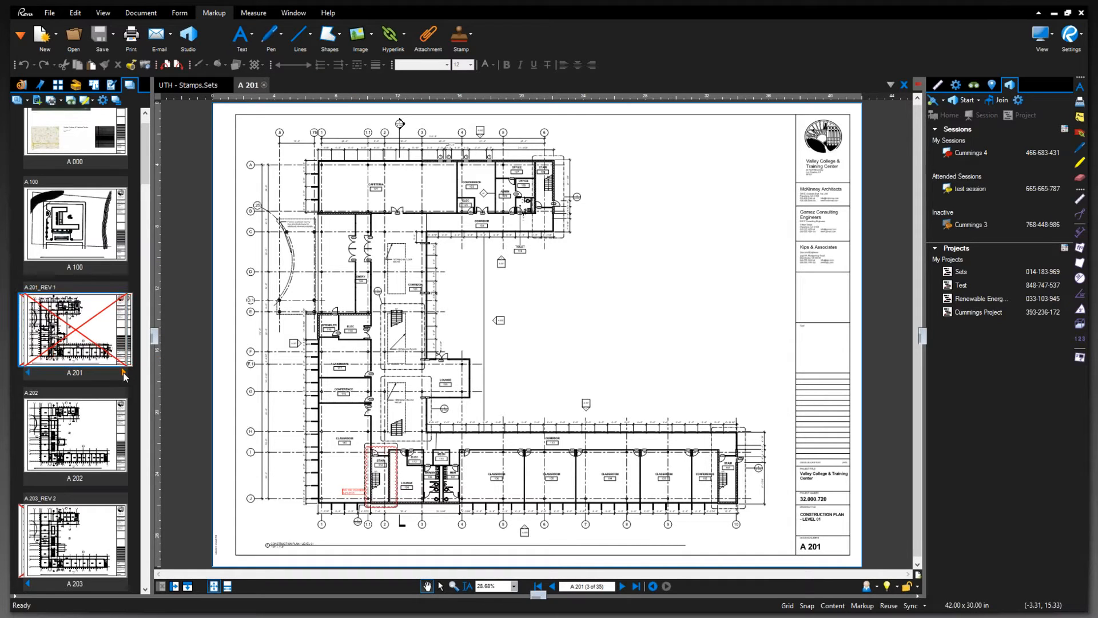
pyautogui.click(122, 373)
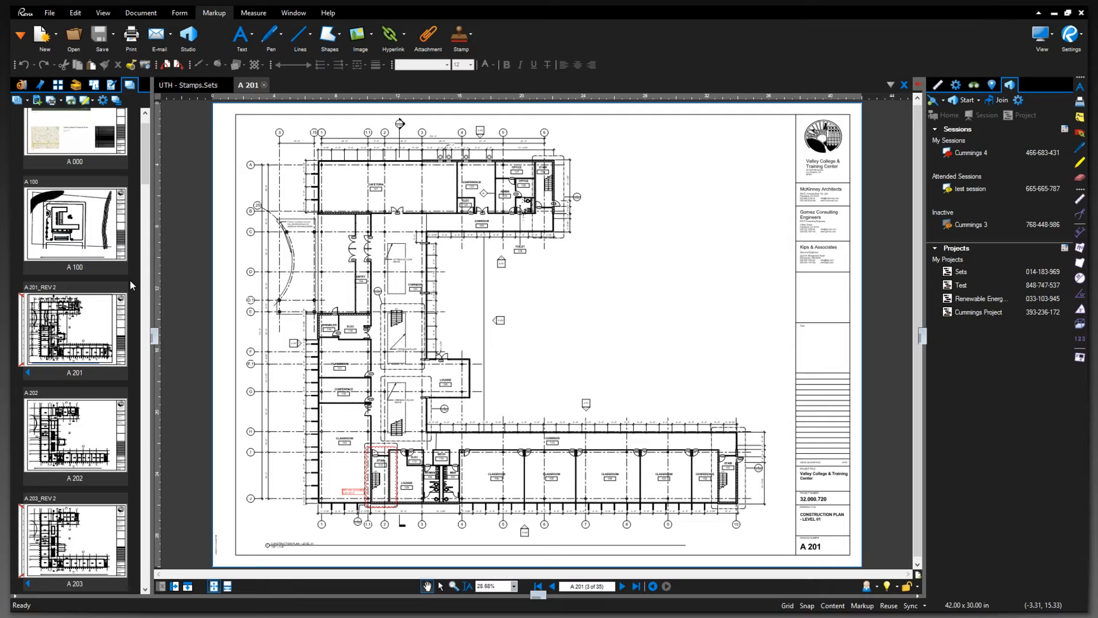
# - Review the set's file list and the available search scopes for documents and the current set
pyautogui.click(17, 101)
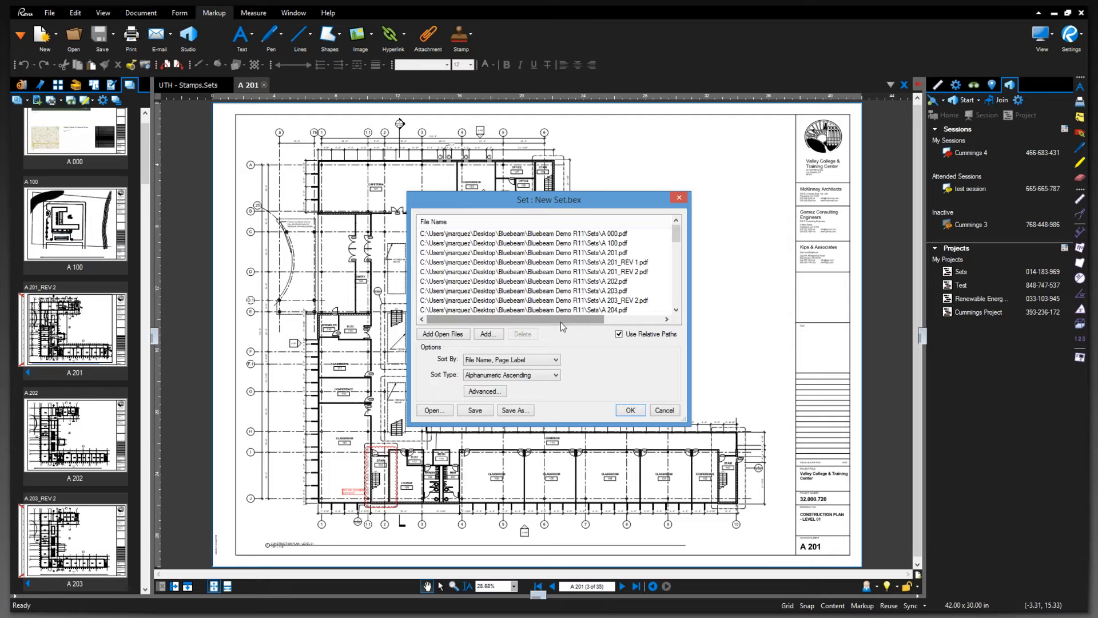
pyautogui.click(664, 411)
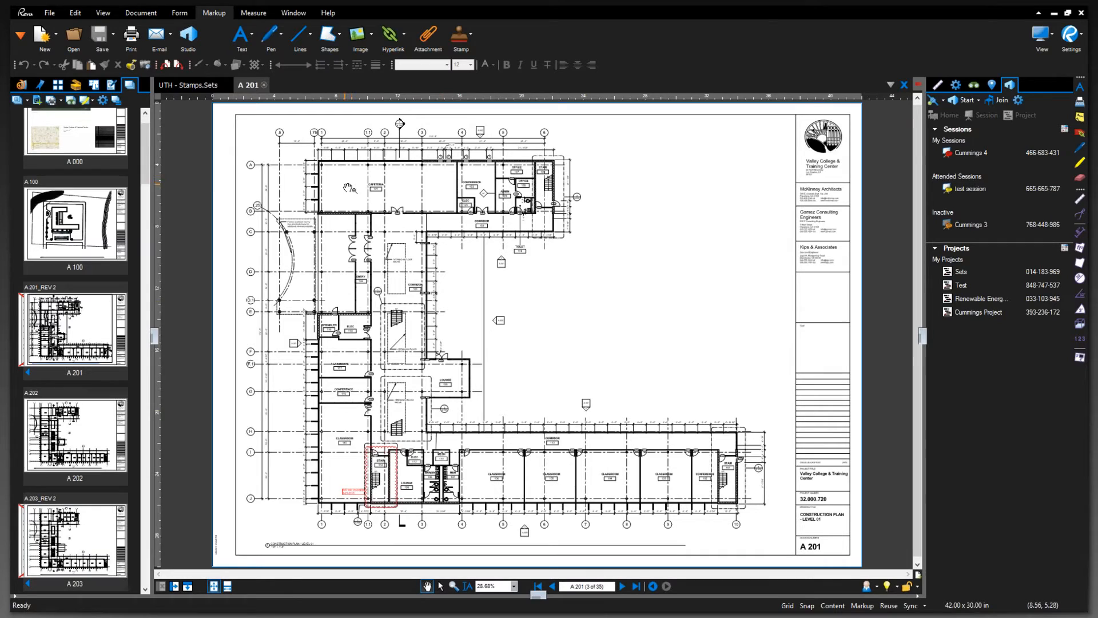
pyautogui.click(974, 86)
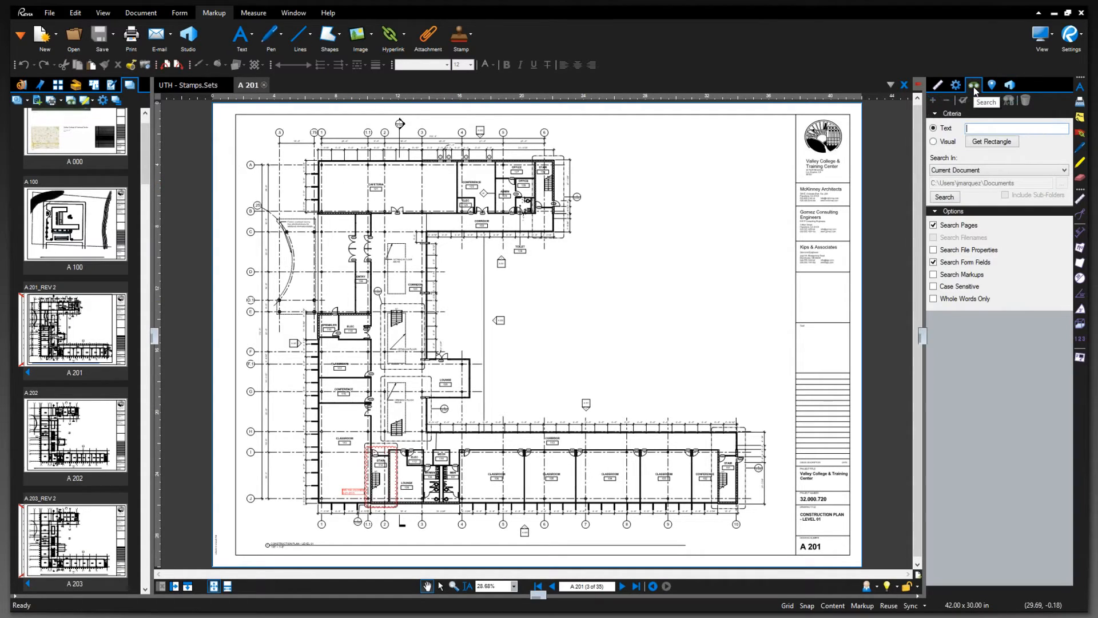
pyautogui.click(1059, 171)
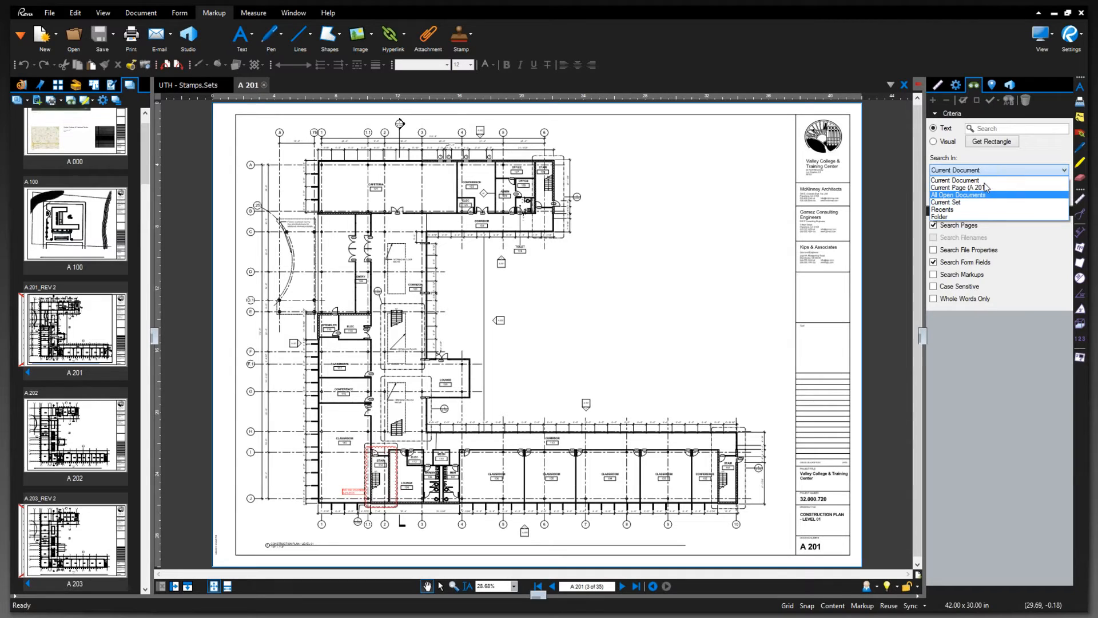
pyautogui.click(599, 255)
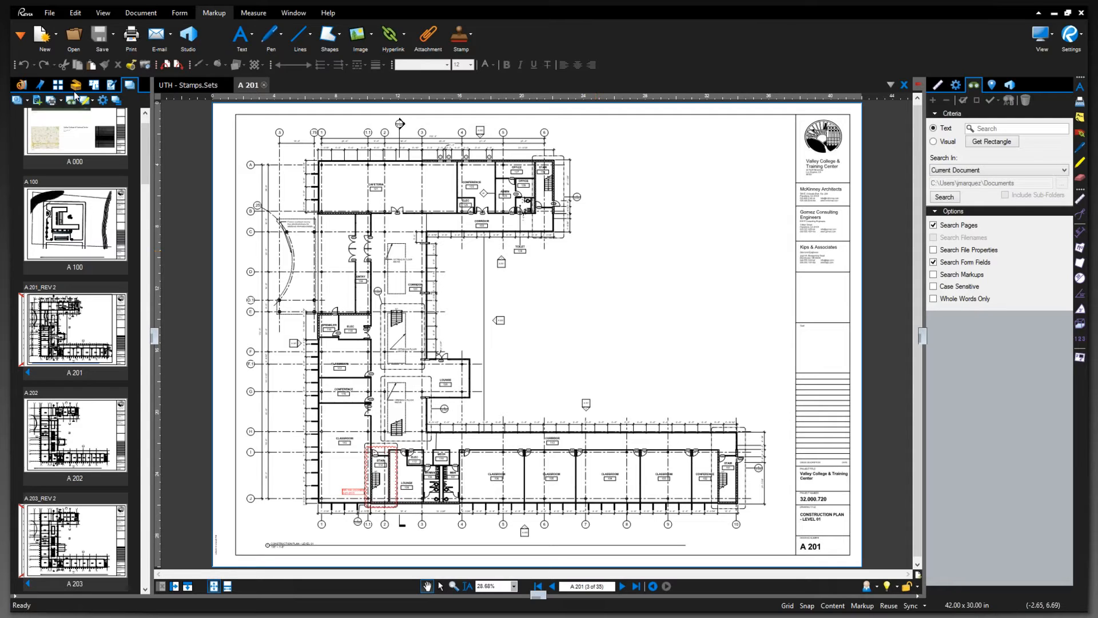
# - Review the options for saving the set as a Bluebeam Set file in the Sets folder, and leave without saving
pyautogui.click(18, 100)
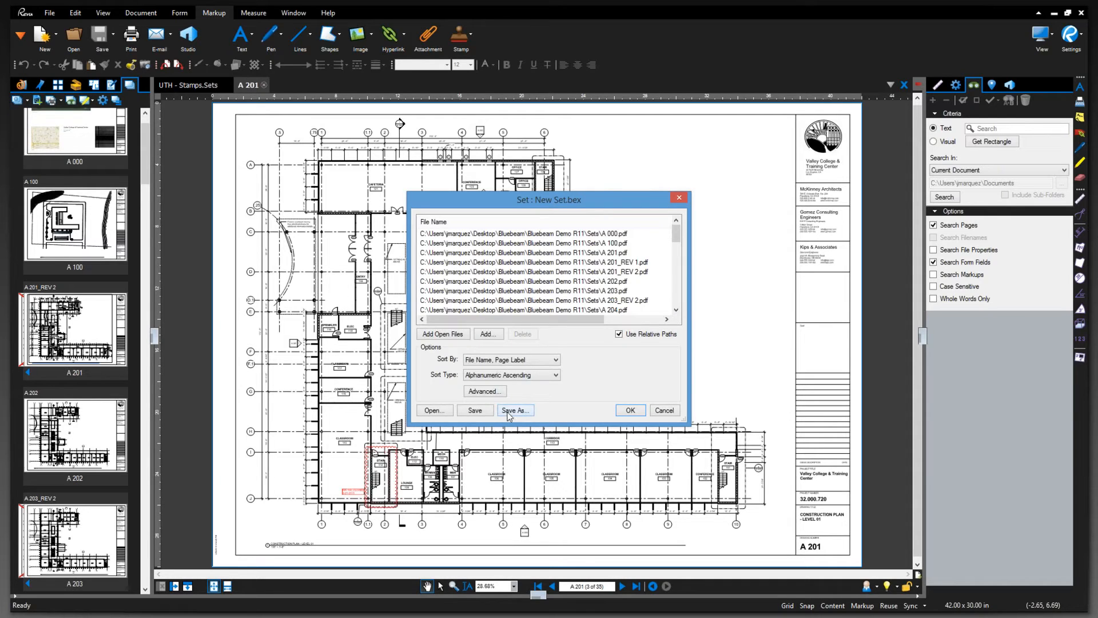
pyautogui.click(508, 410)
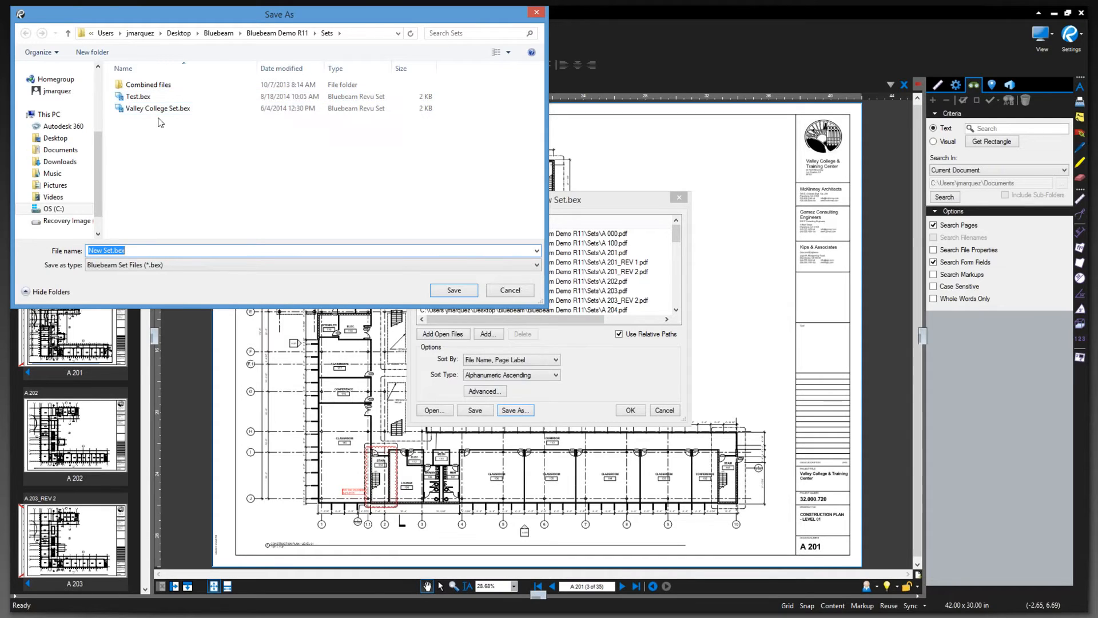
pyautogui.click(509, 290)
pyautogui.press('Escape')
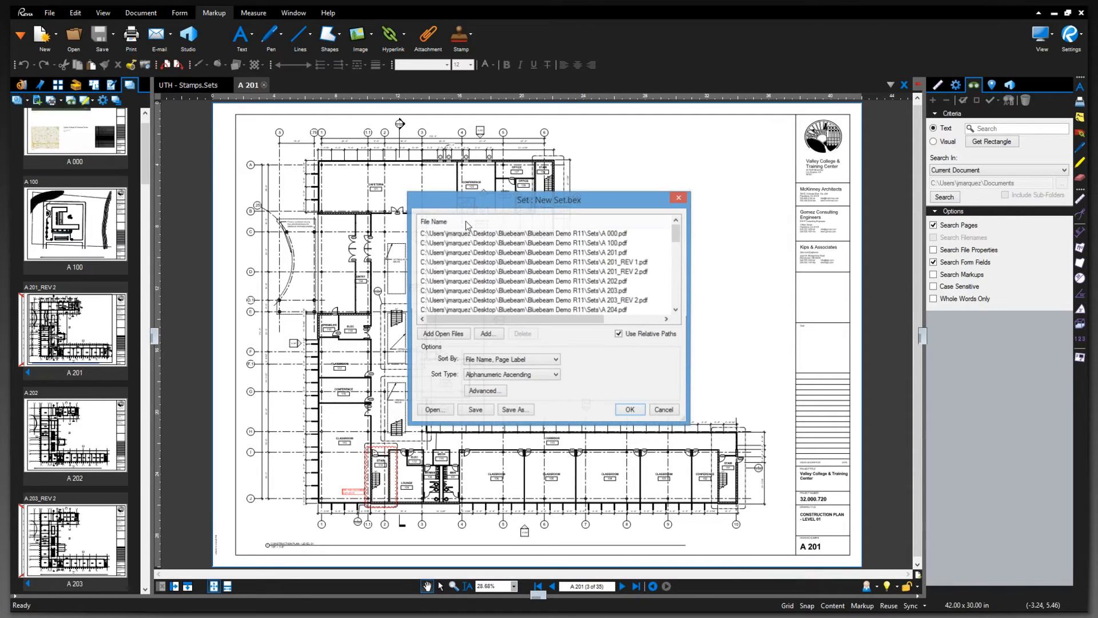
pyautogui.press('Return')
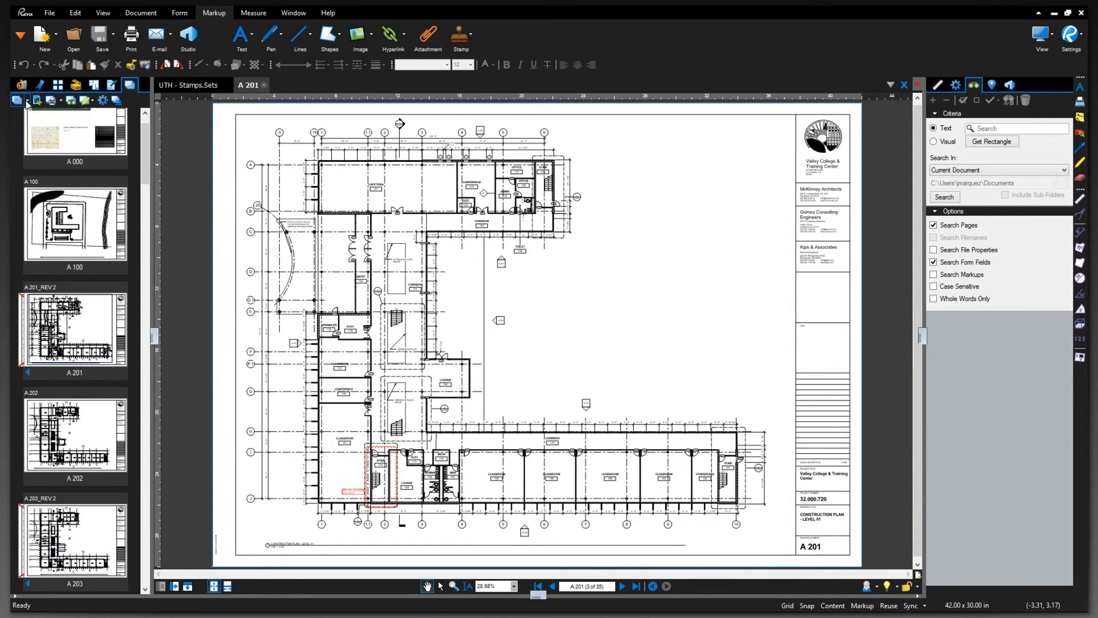
# - Close the new set without saving its changes
pyautogui.click(17, 99)
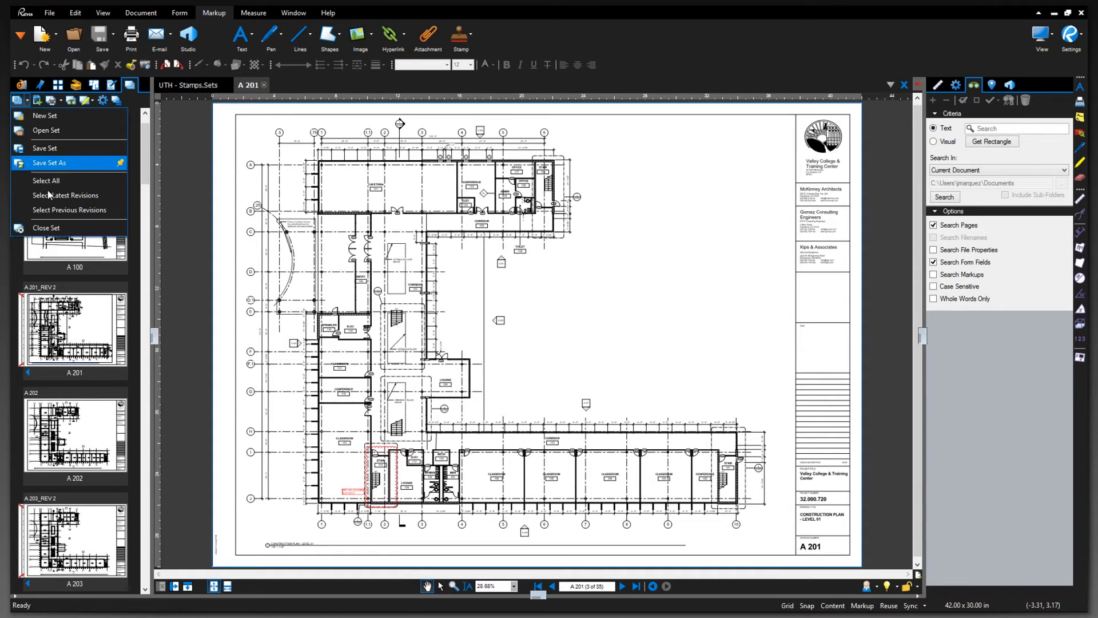
pyautogui.click(46, 227)
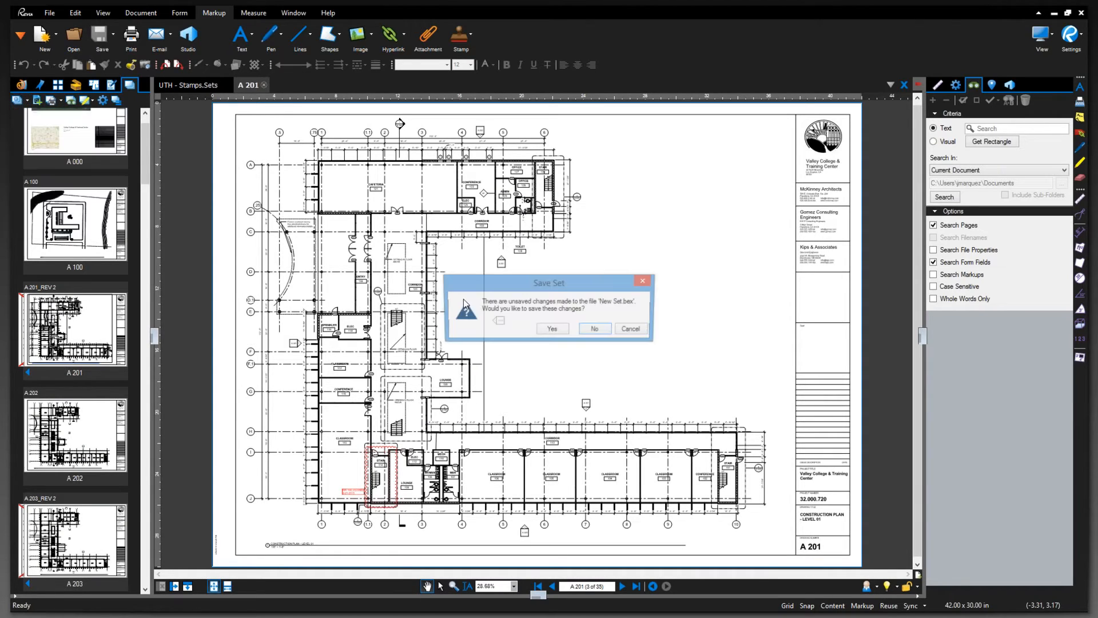
pyautogui.click(595, 330)
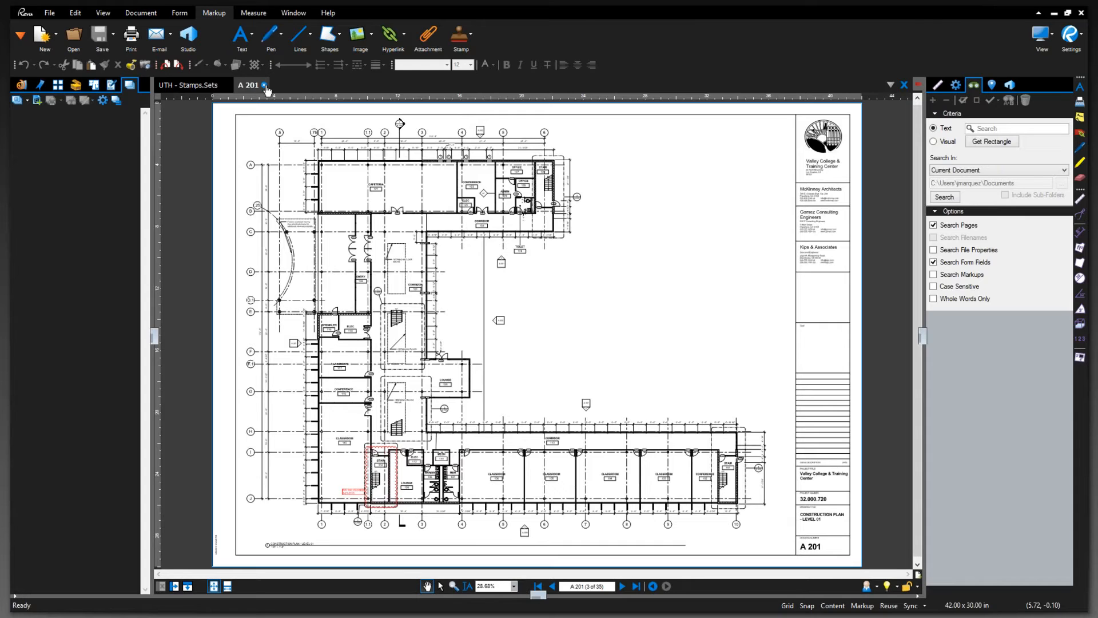
# - Open the Sets project in Studio and expand its Sets folder
pyautogui.click(1011, 85)
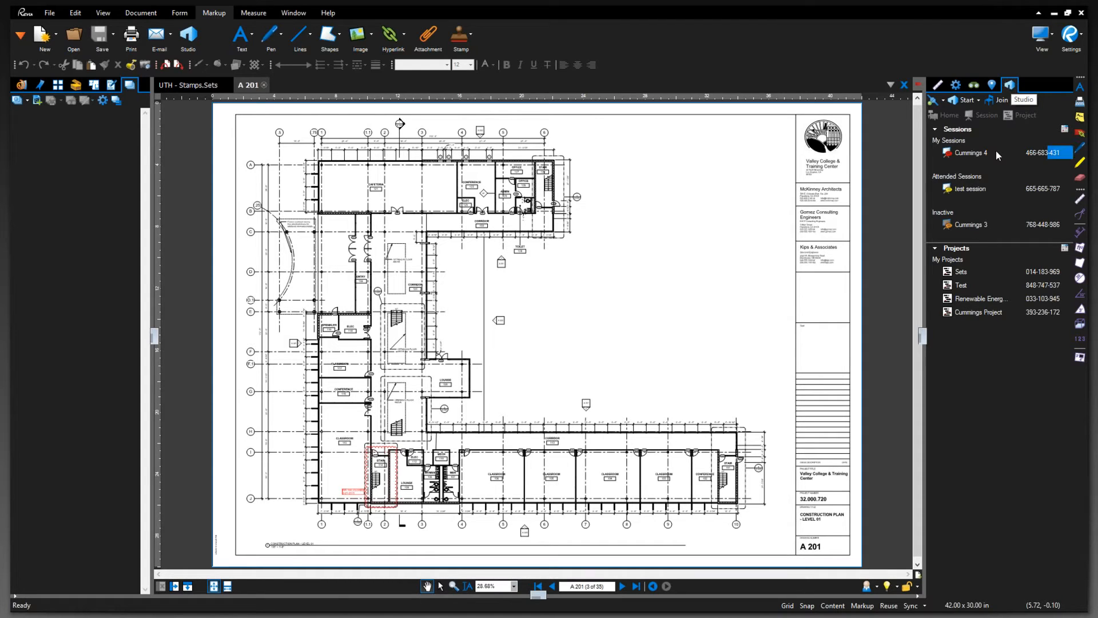
pyautogui.click(963, 272)
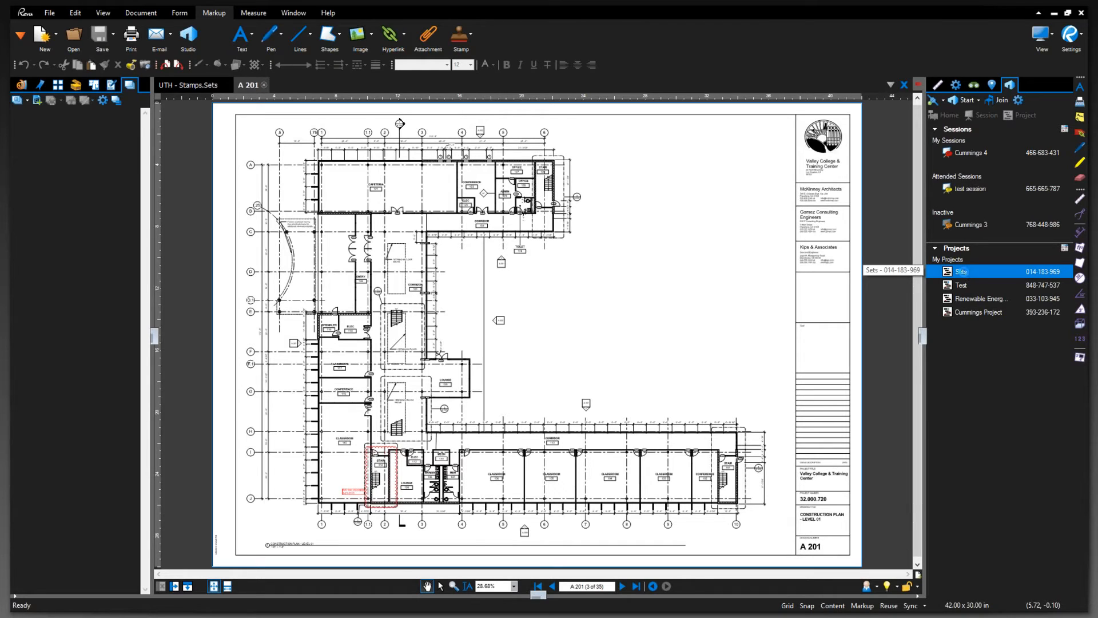
pyautogui.doubleClick(961, 271)
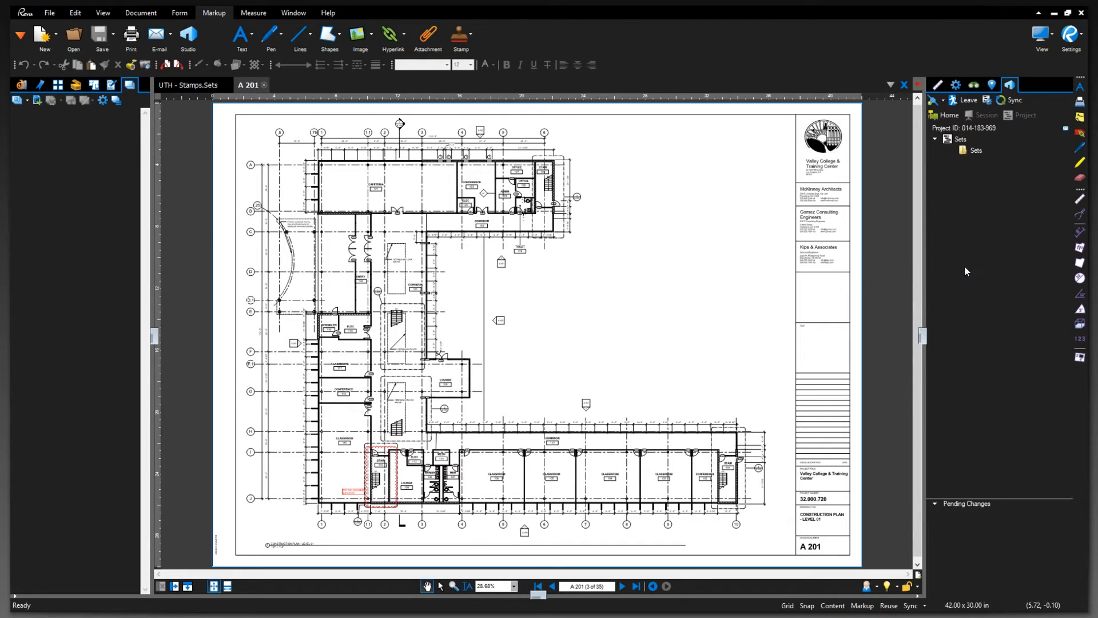
pyautogui.click(976, 150)
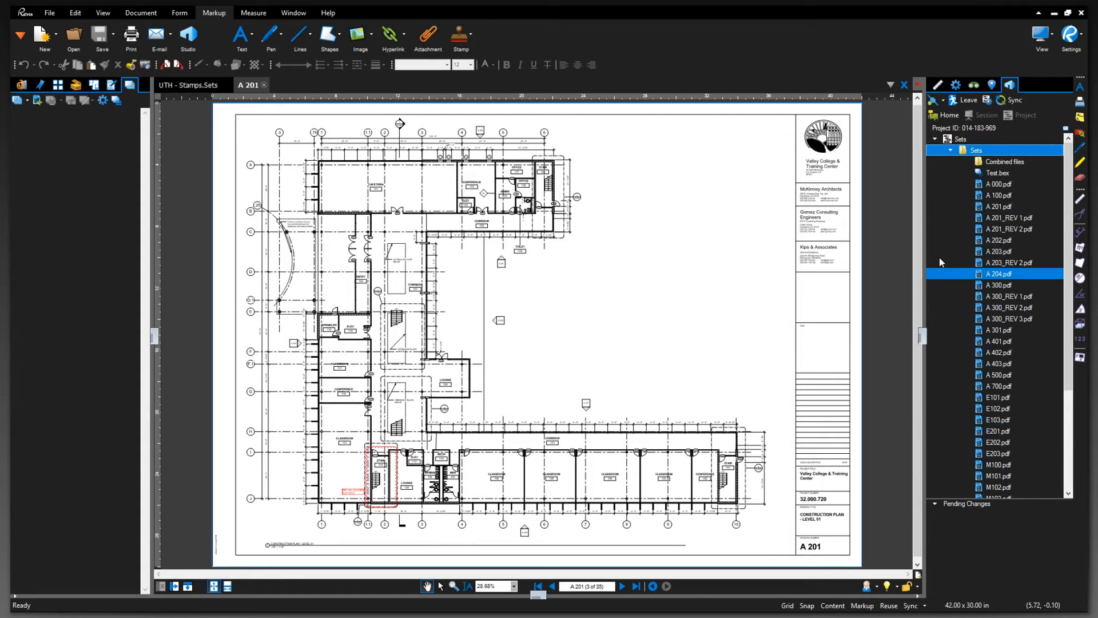
# - Open the Test.bex set from the Studio project, then view sheet A 201's REV 1 and return to REV 2
pyautogui.moveTo(939, 261)
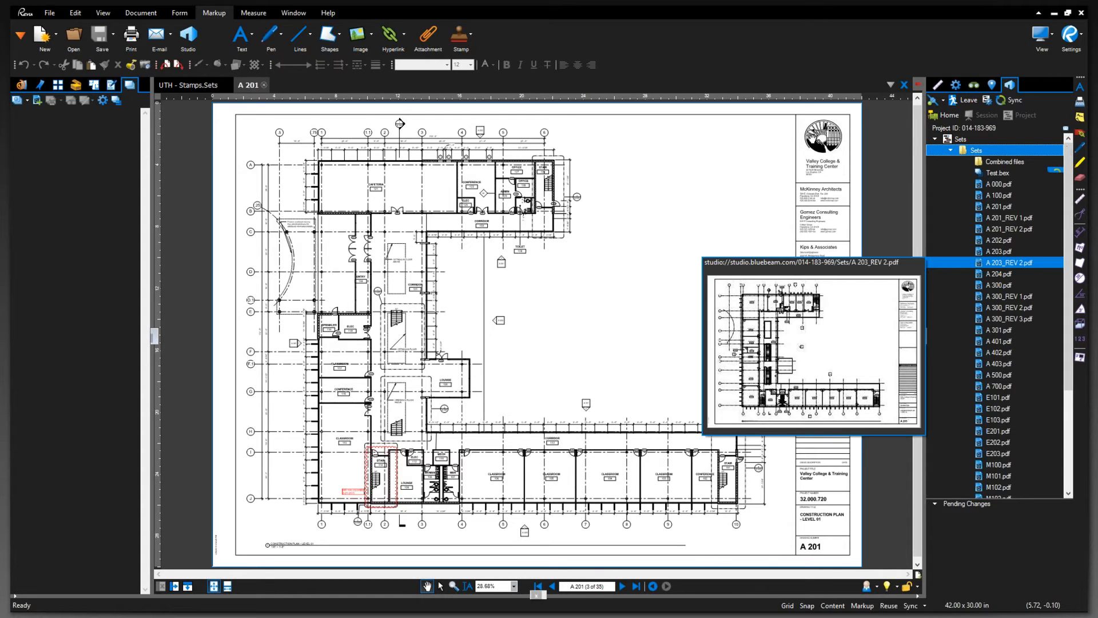
pyautogui.click(988, 173)
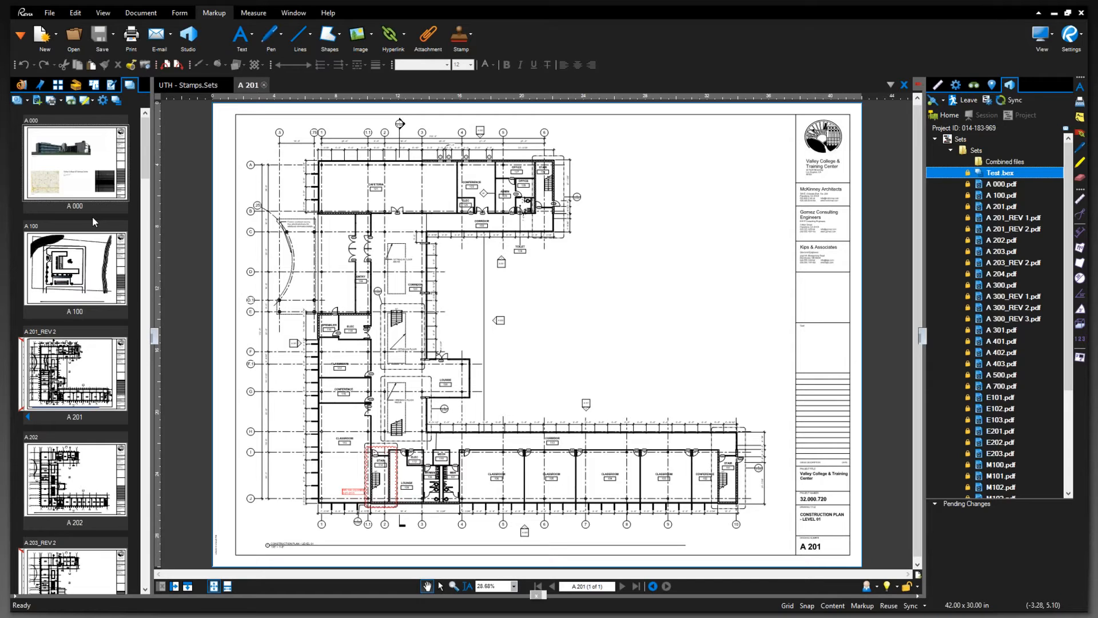
pyautogui.click(28, 416)
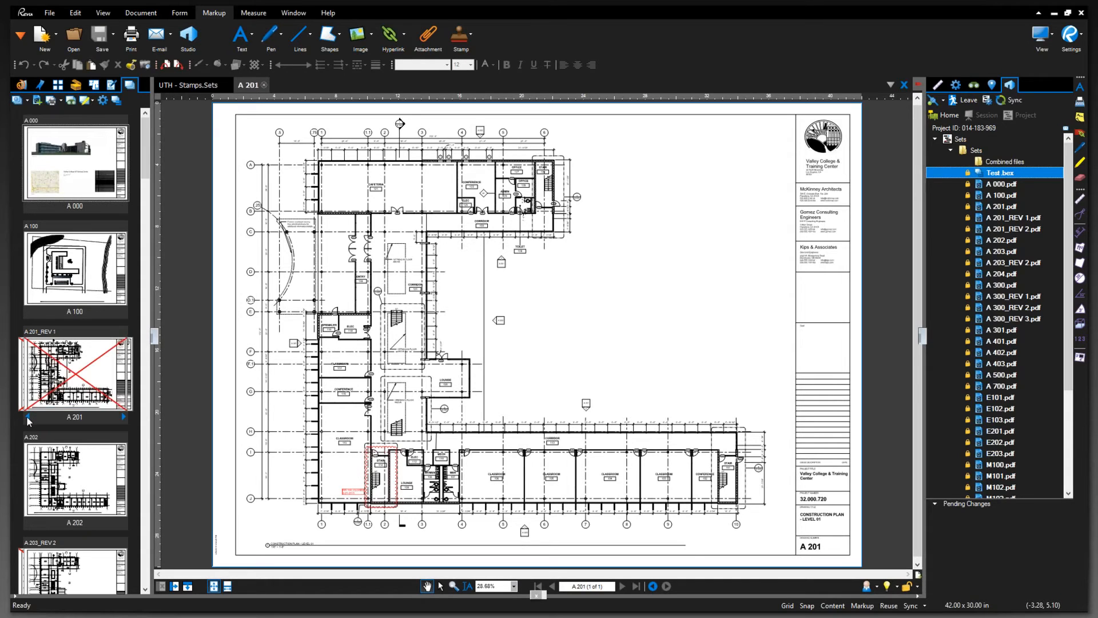
pyautogui.click(124, 417)
pyautogui.click(124, 416)
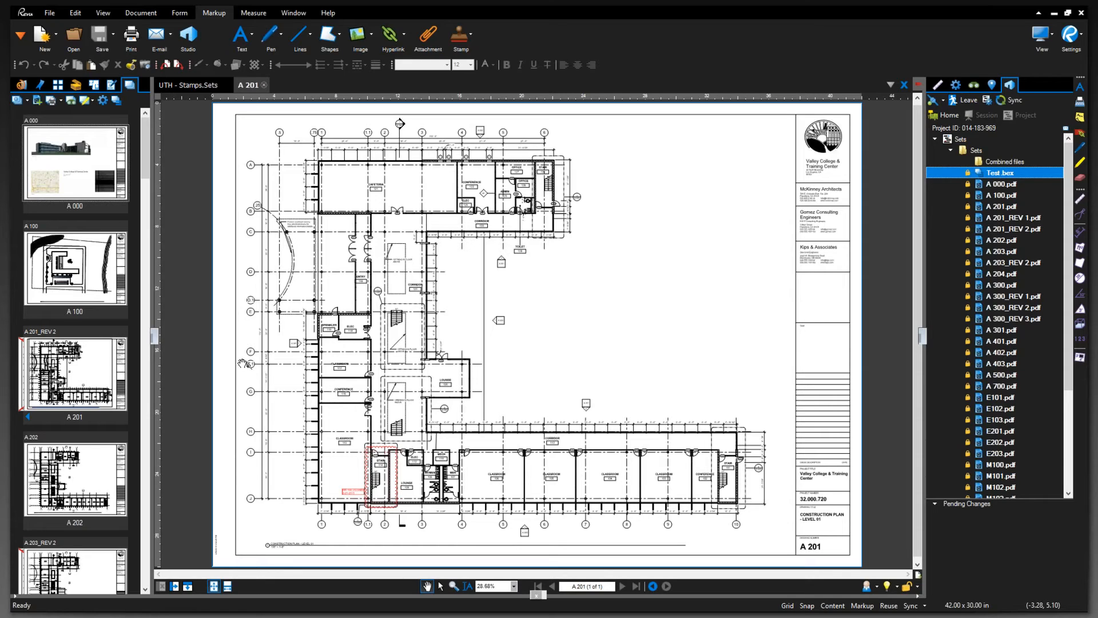
# - Start a new Studio session named Orange Blade Session with A 201_REV 2.pdf from the project
pyautogui.click(1015, 230)
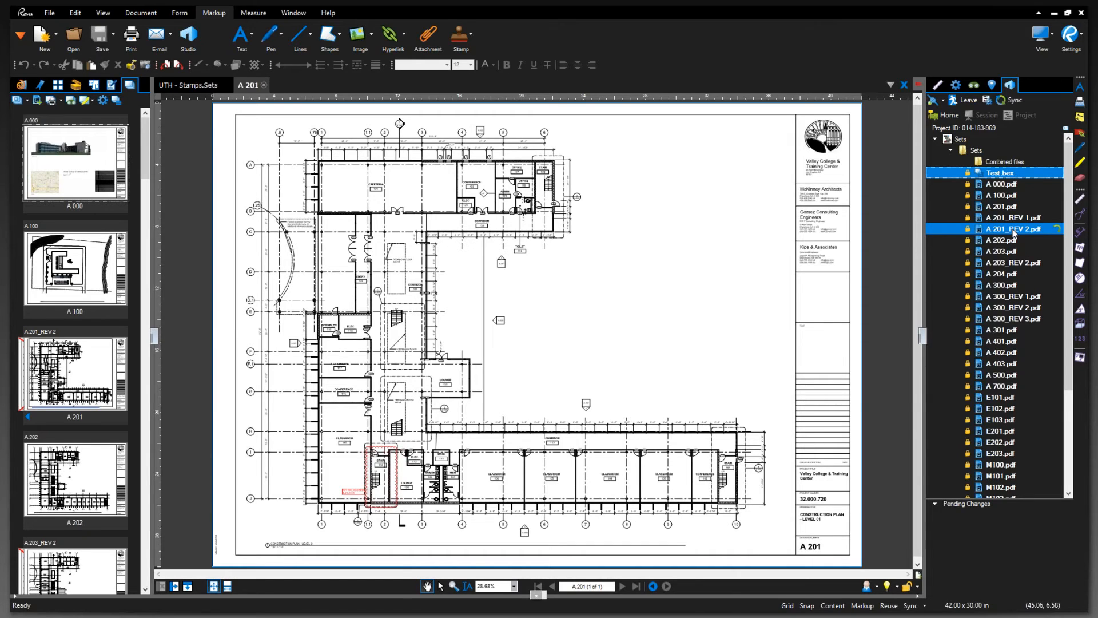
pyautogui.rightClick(1013, 232)
pyautogui.click(972, 256)
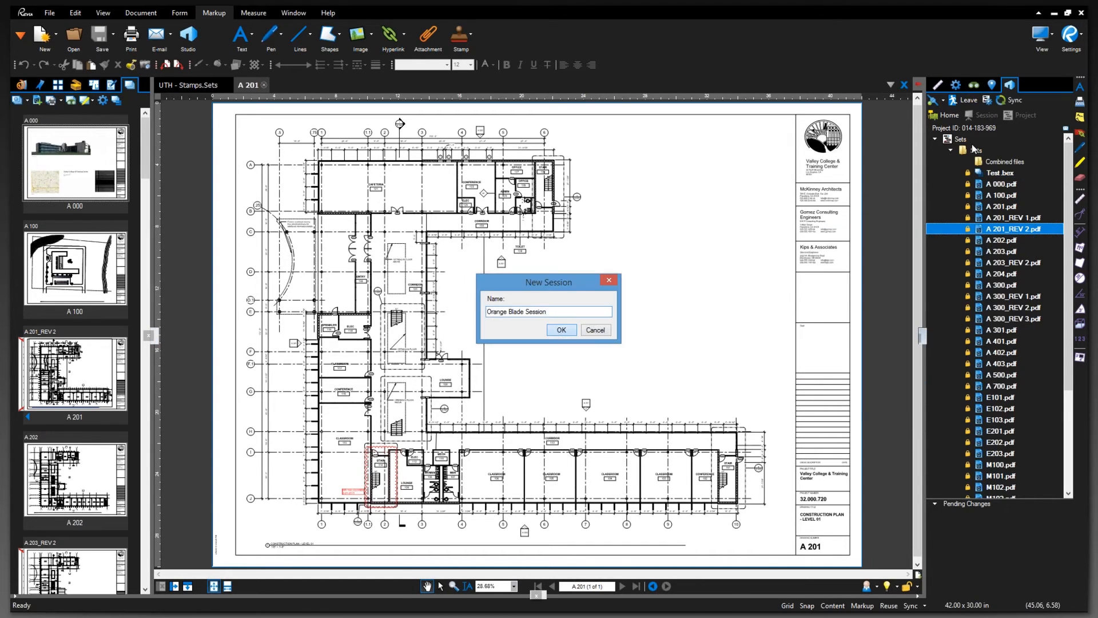
pyautogui.press('Return')
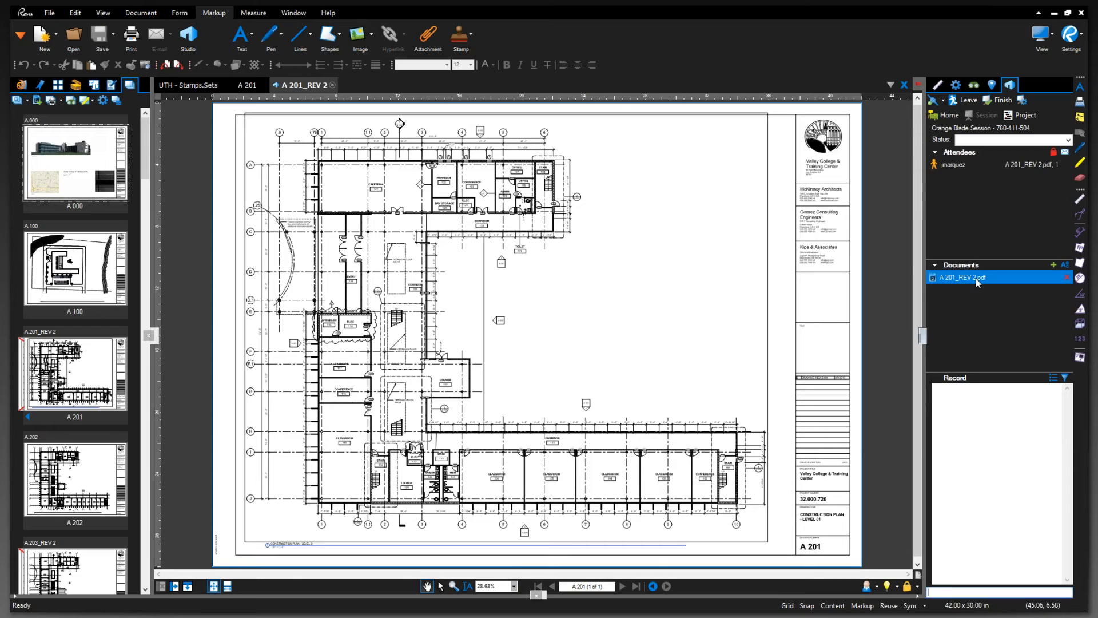
# - Dismiss the pending attendee notice and turn off restricting session attendees by e-mail address
pyautogui.moveTo(976, 277)
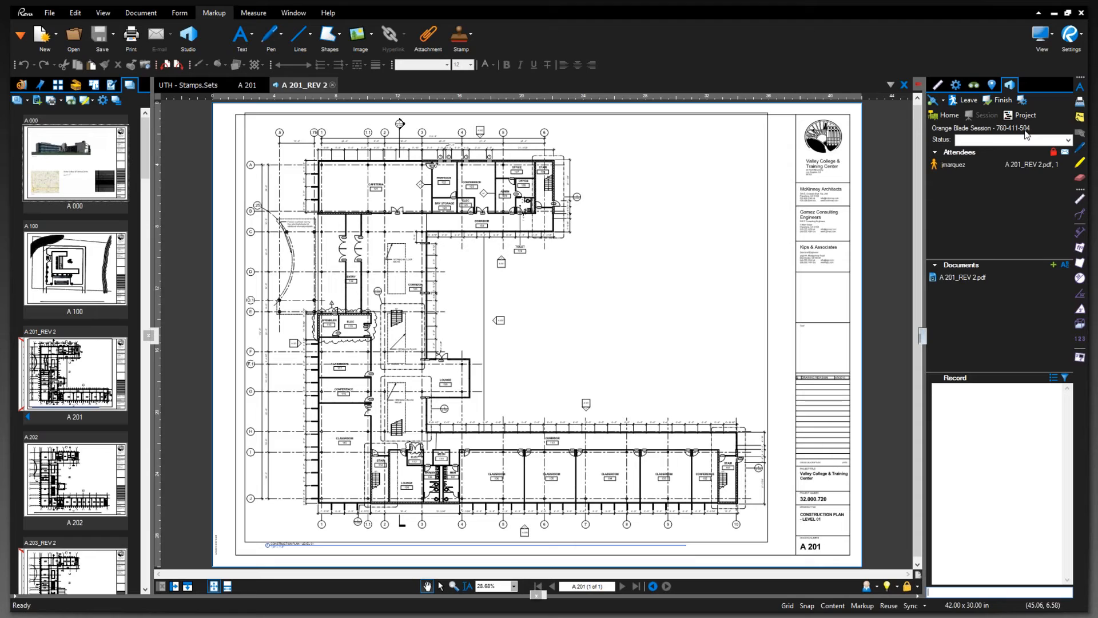
pyautogui.moveTo(1013, 170)
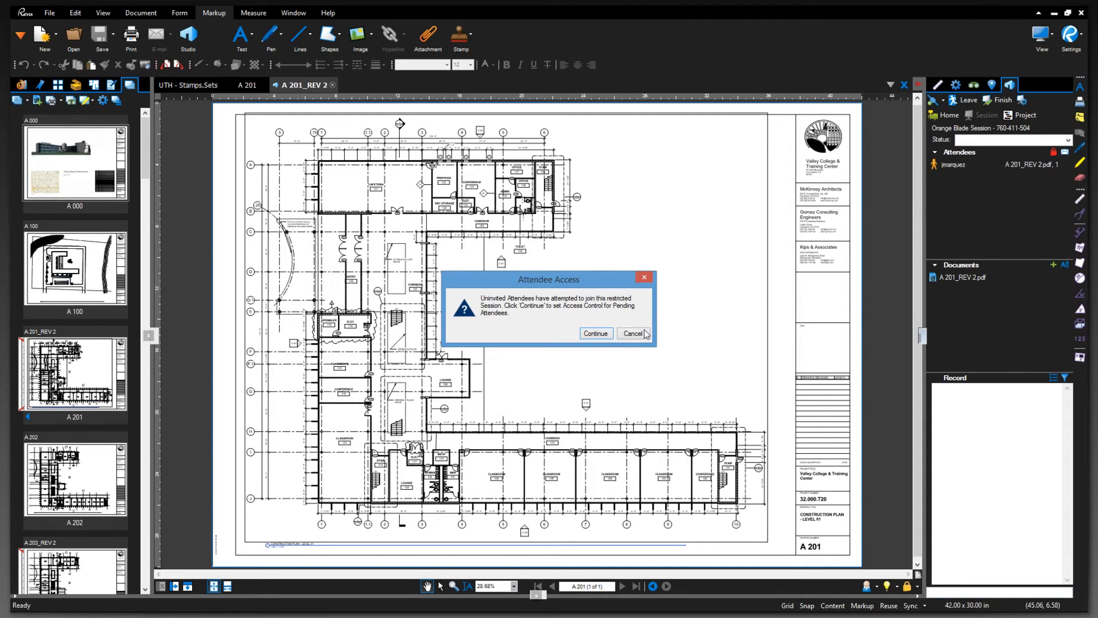
pyautogui.click(632, 333)
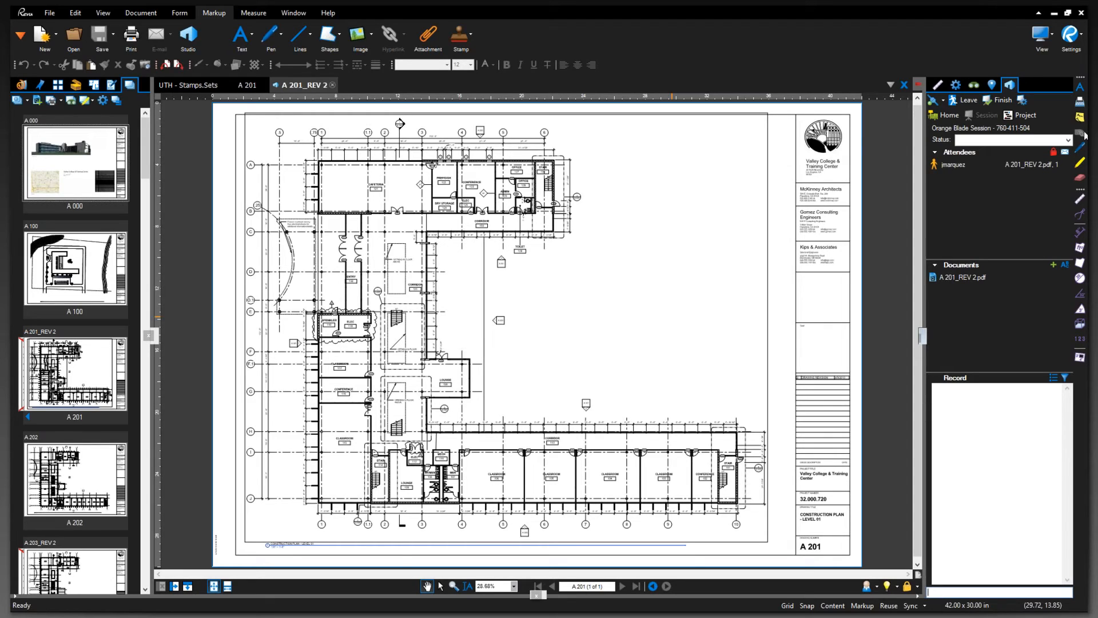
pyautogui.click(1054, 153)
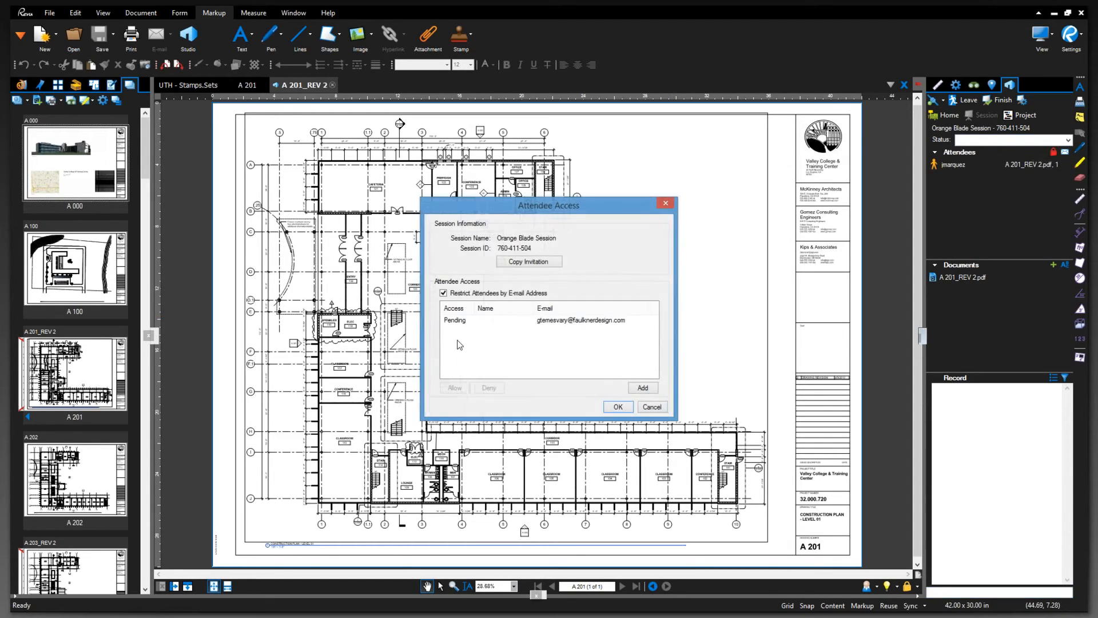
pyautogui.click(444, 293)
pyautogui.click(618, 407)
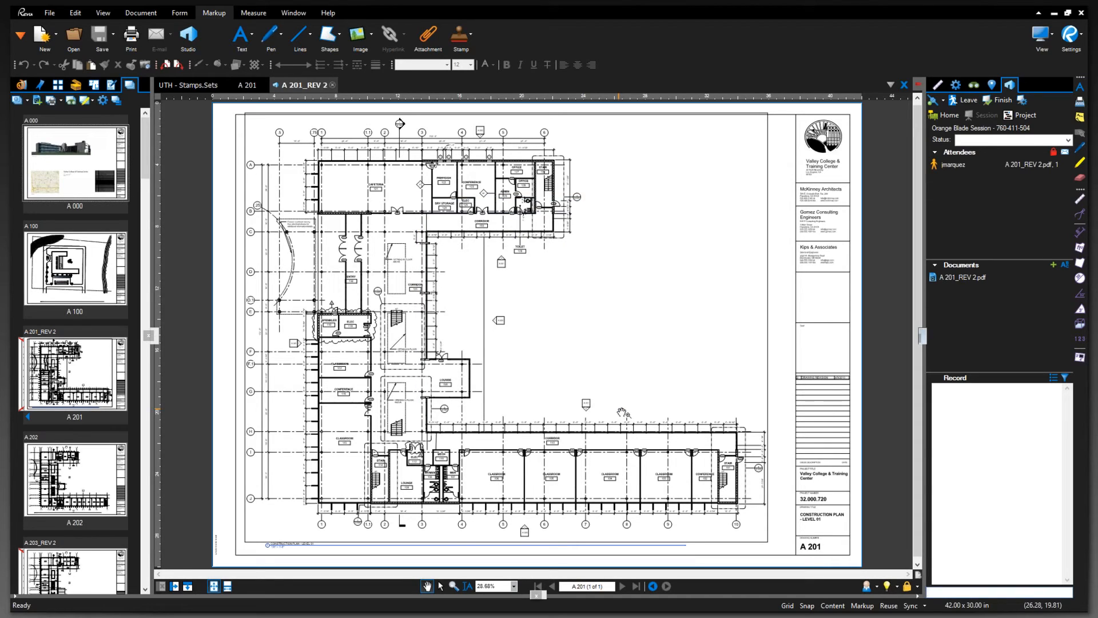
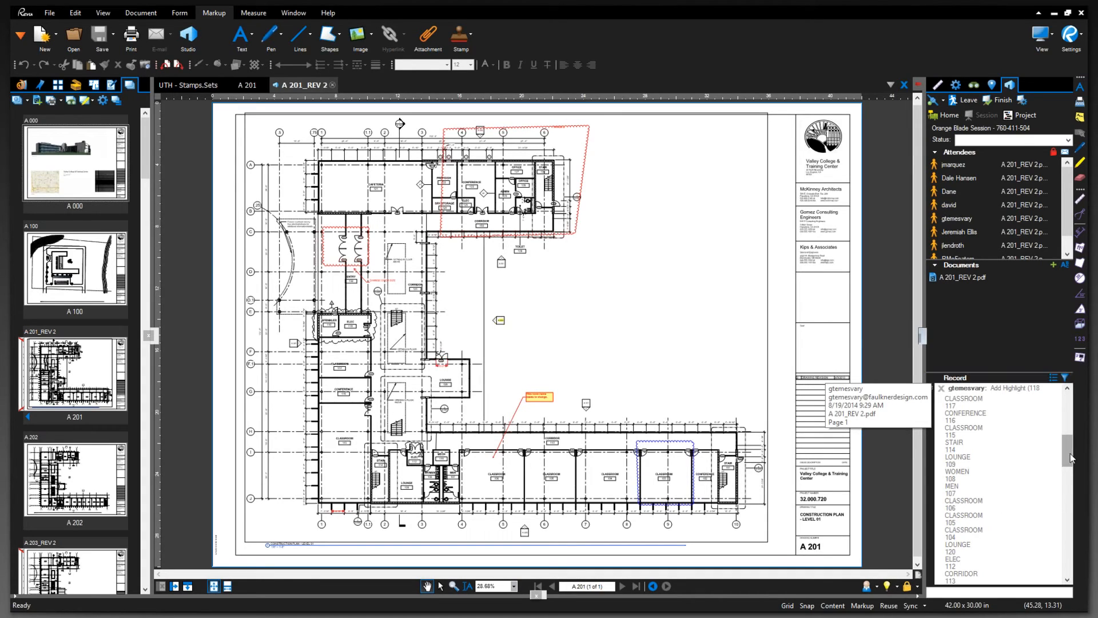
# - Locate the added 6'-0" length measurement through the session record and follow another attendee's view of the drawing
pyautogui.moveTo(1069, 457); pyautogui.dragTo(1067, 575)
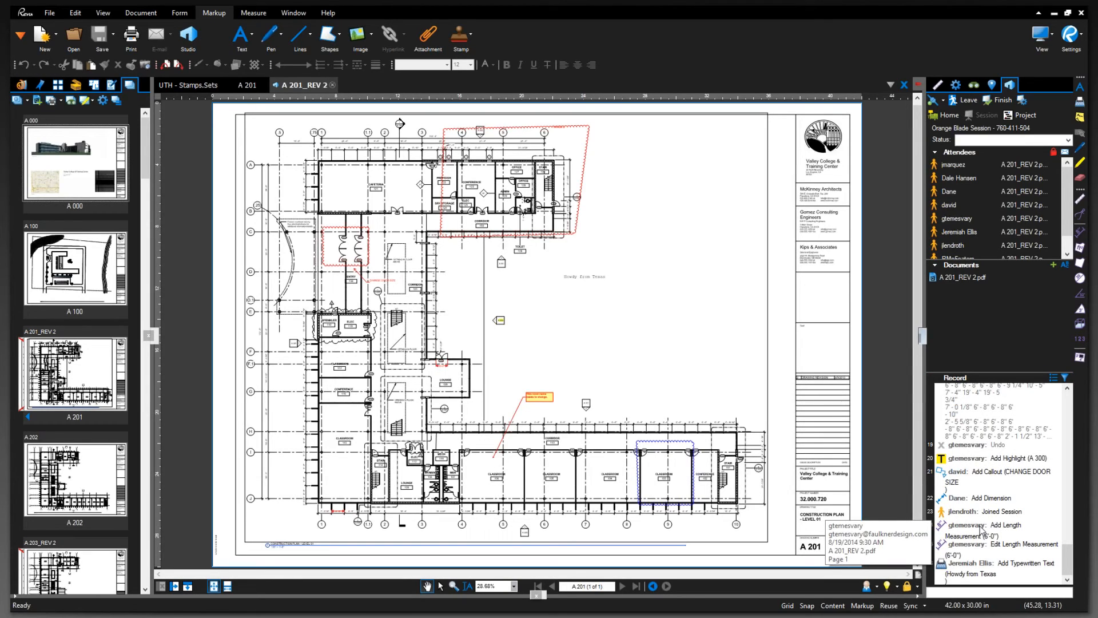
pyautogui.click(982, 525)
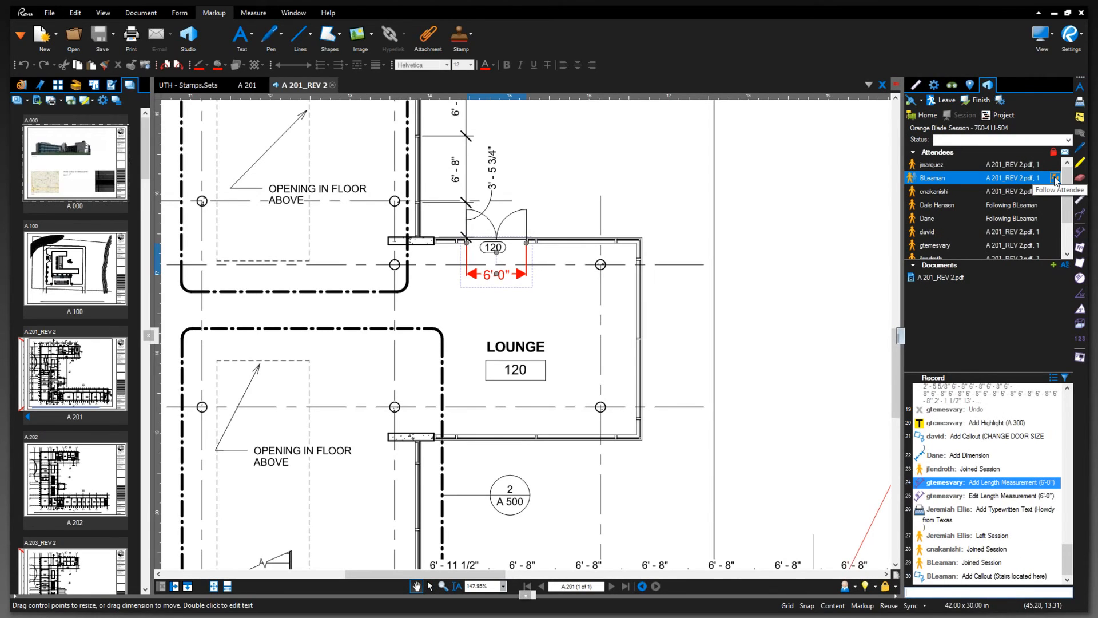
pyautogui.click(1055, 179)
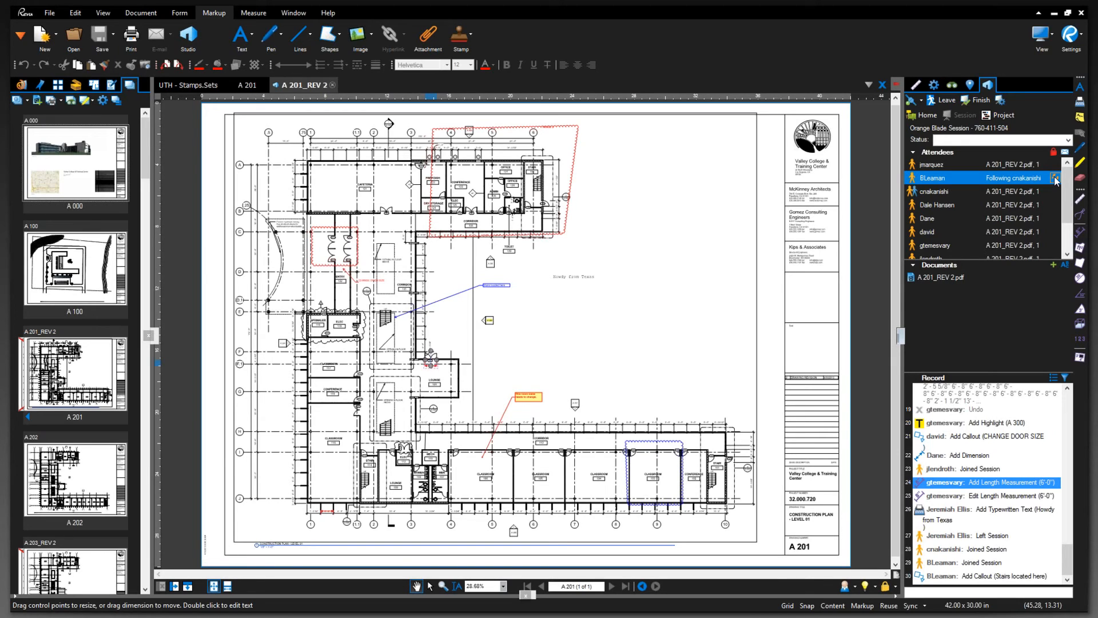
pyautogui.click(1055, 179)
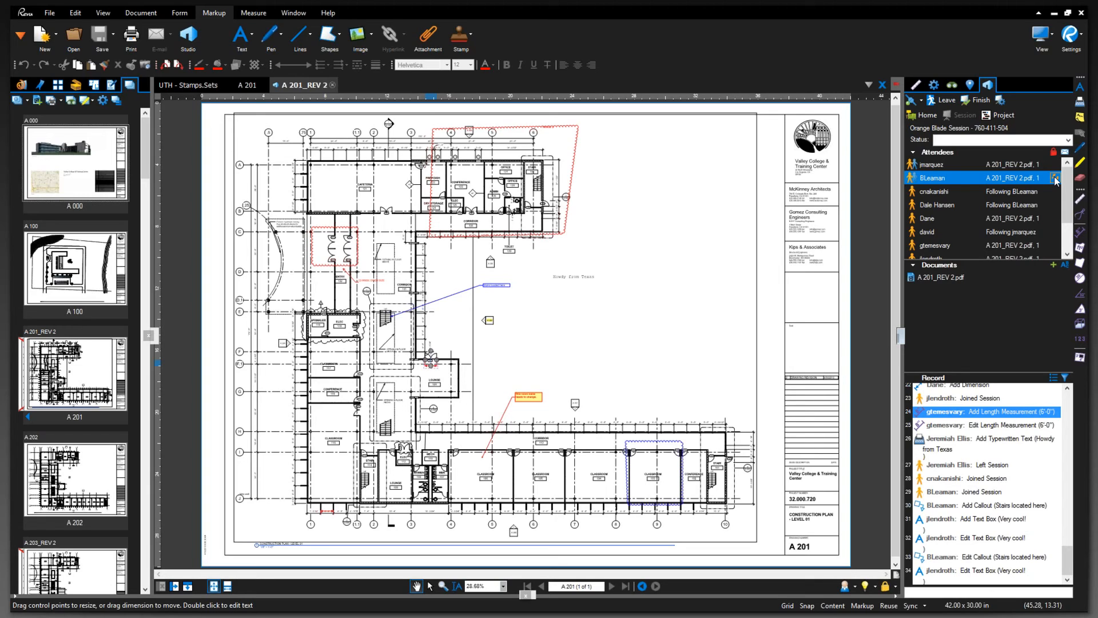
pyautogui.click(1055, 179)
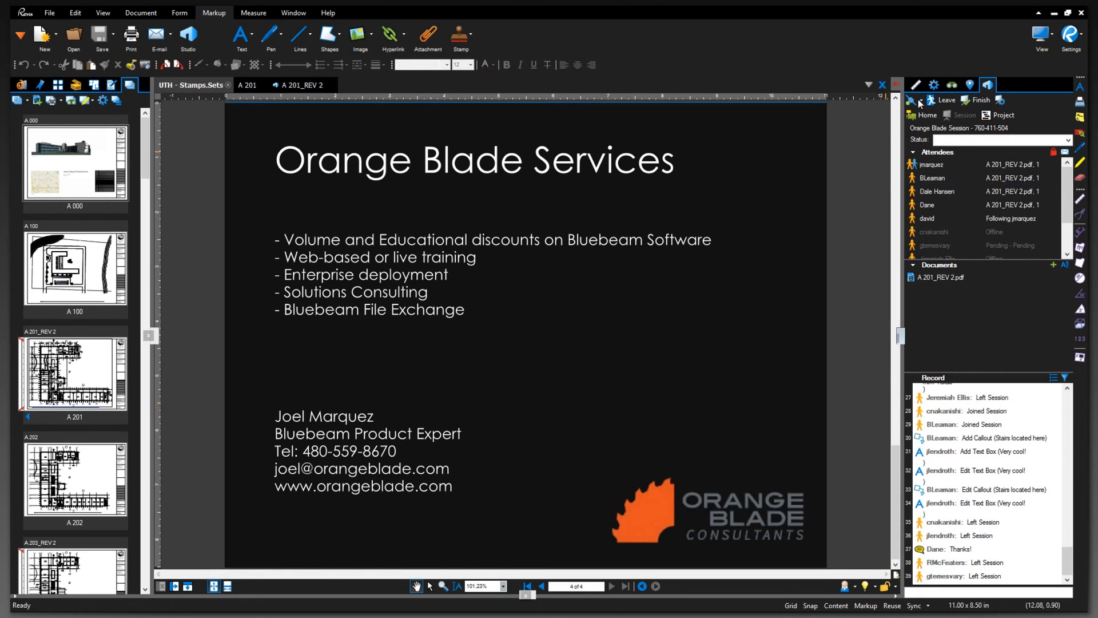
pyautogui.click(920, 102)
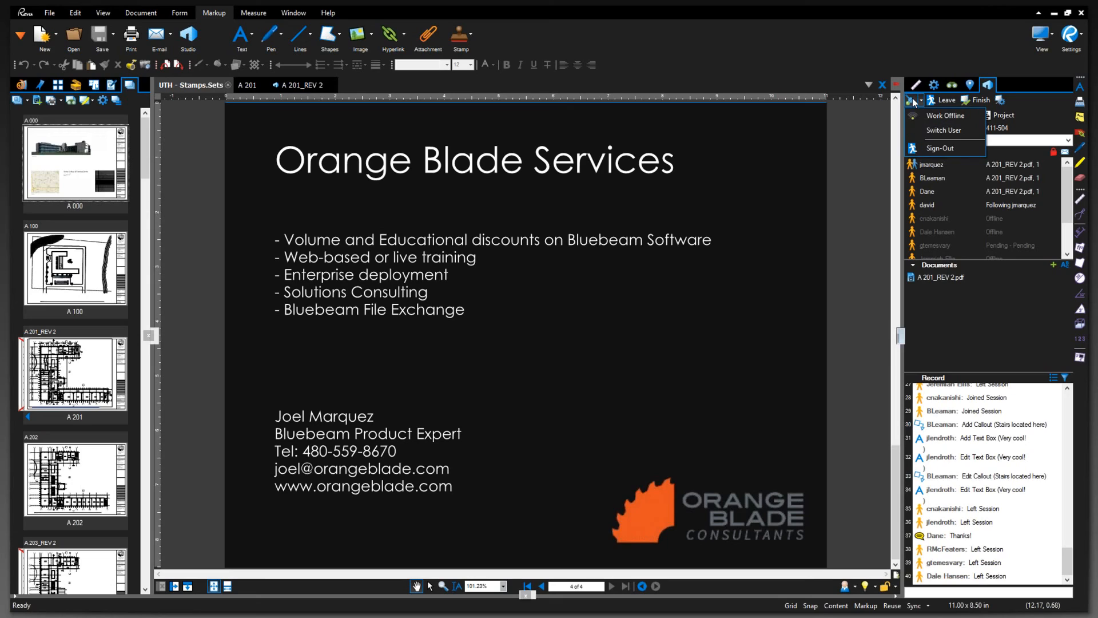
pyautogui.click(761, 67)
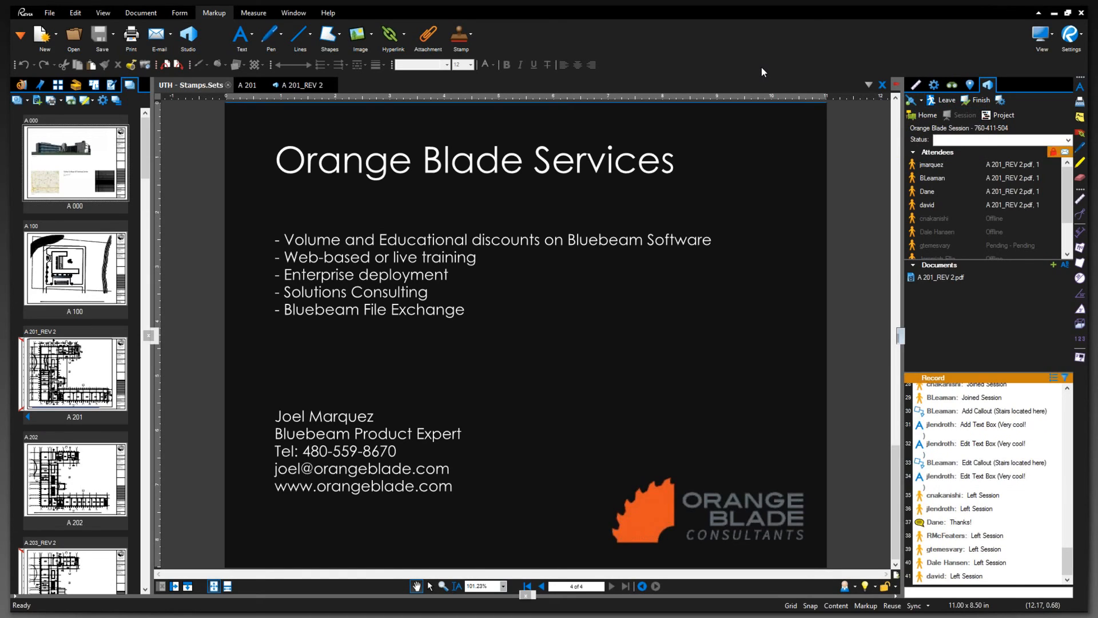